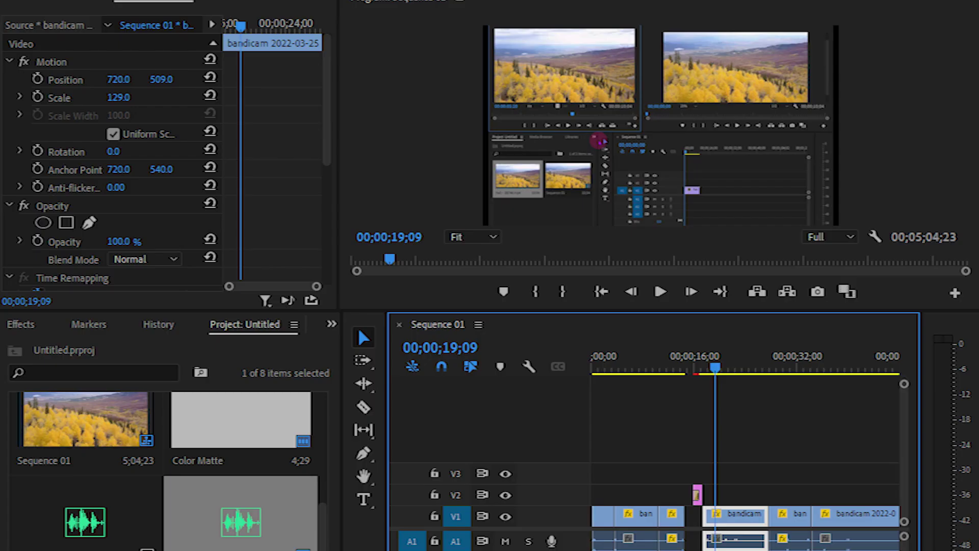
pyautogui.click(234, 276)
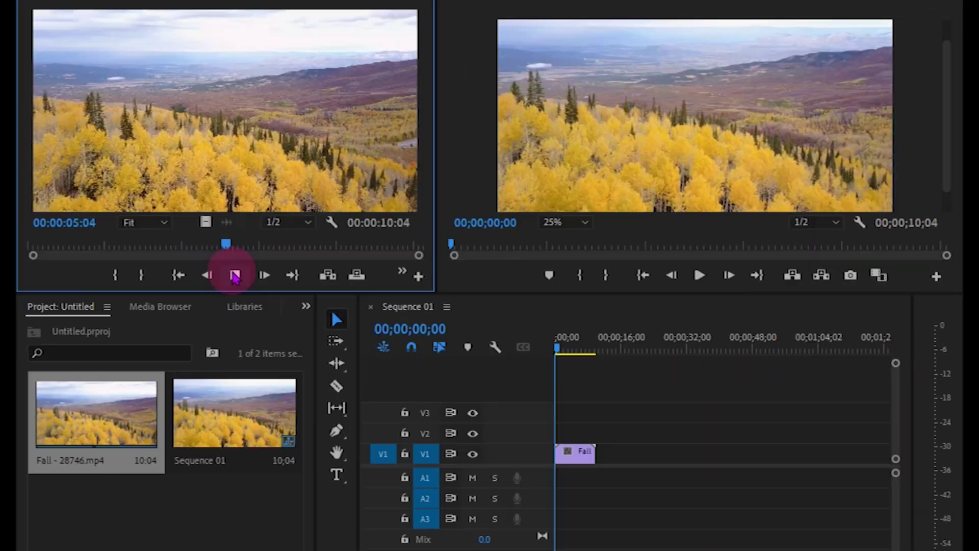
pyautogui.click(234, 276)
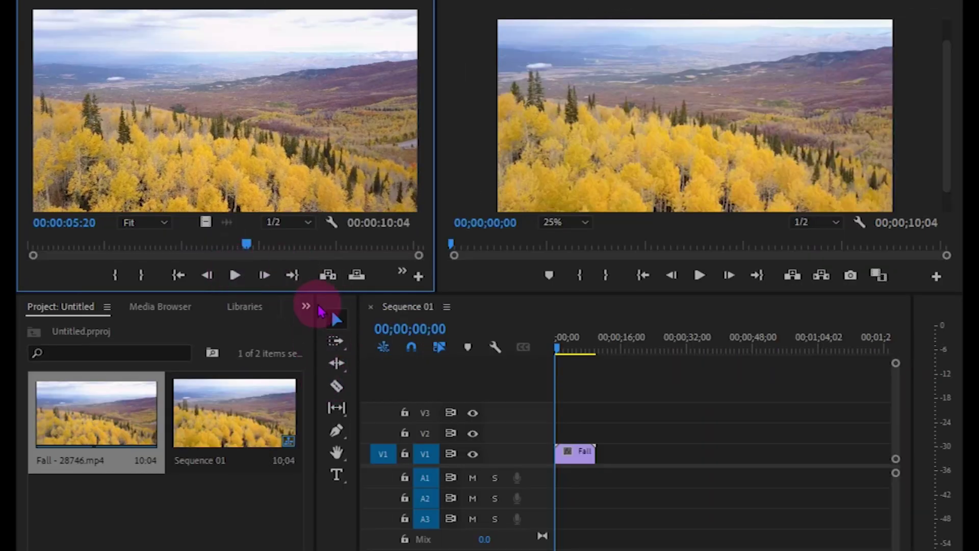
# Step: Search the video effects for "vr rot" and apply VR Rotate Sphere to the Fall clip on track V1
pyautogui.click(319, 308)
pyautogui.click(326, 403)
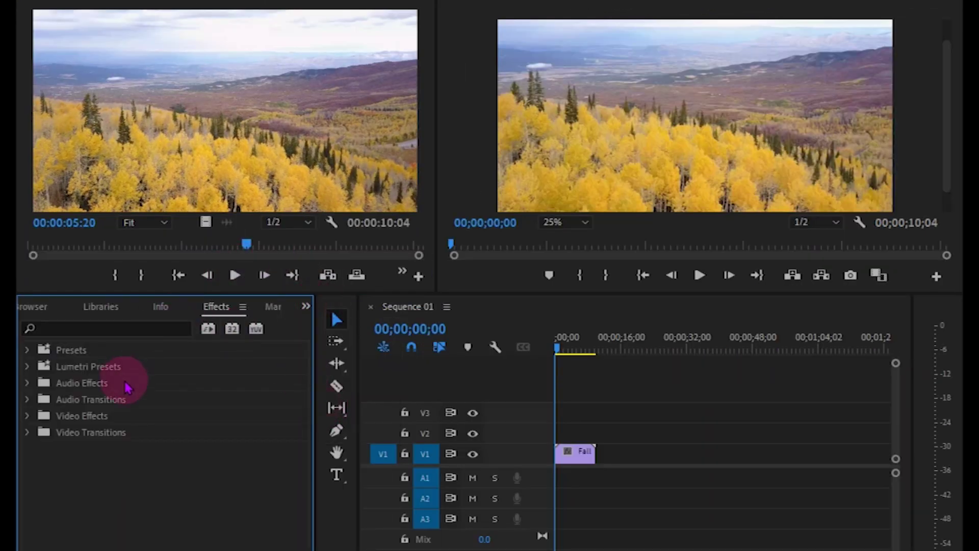
pyautogui.click(90, 330)
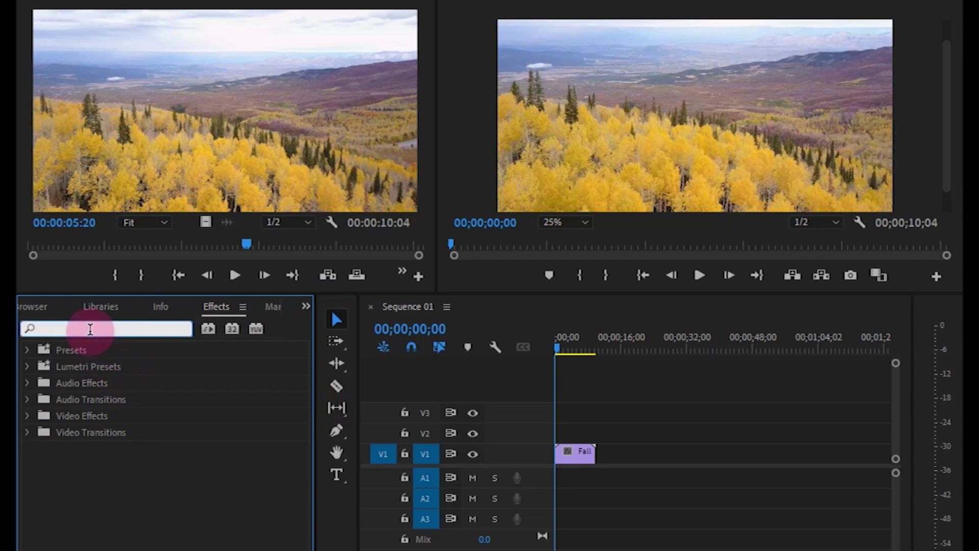
pyautogui.write('v')
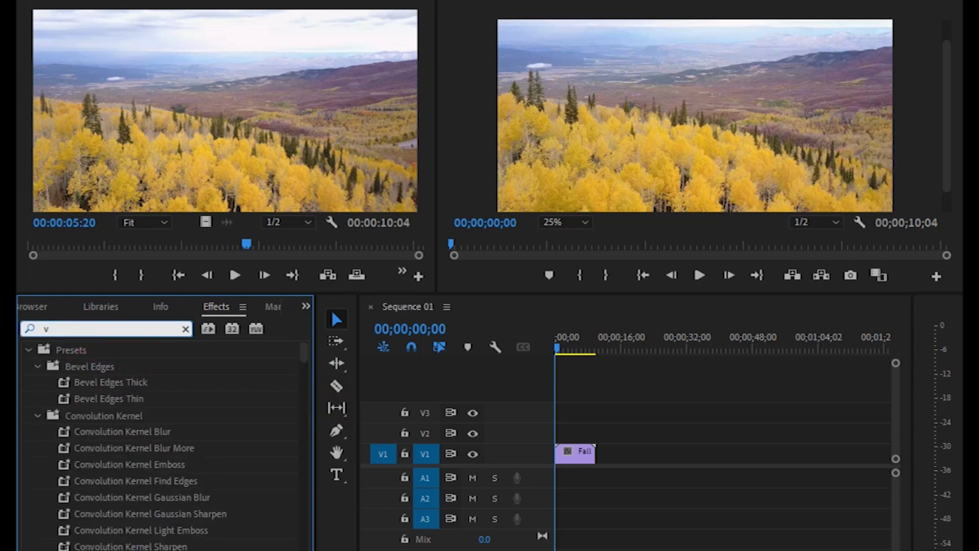
pyautogui.write('r')
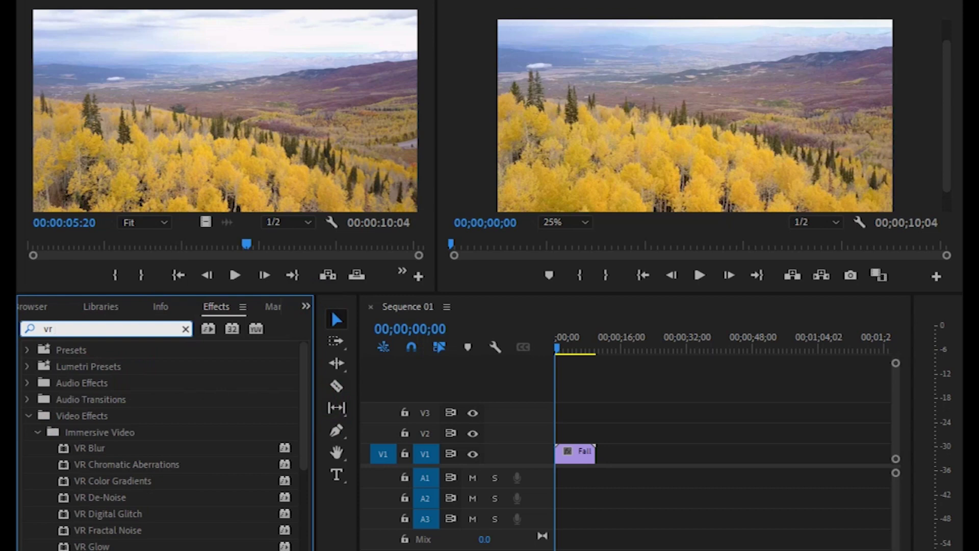
pyautogui.write(' rot')
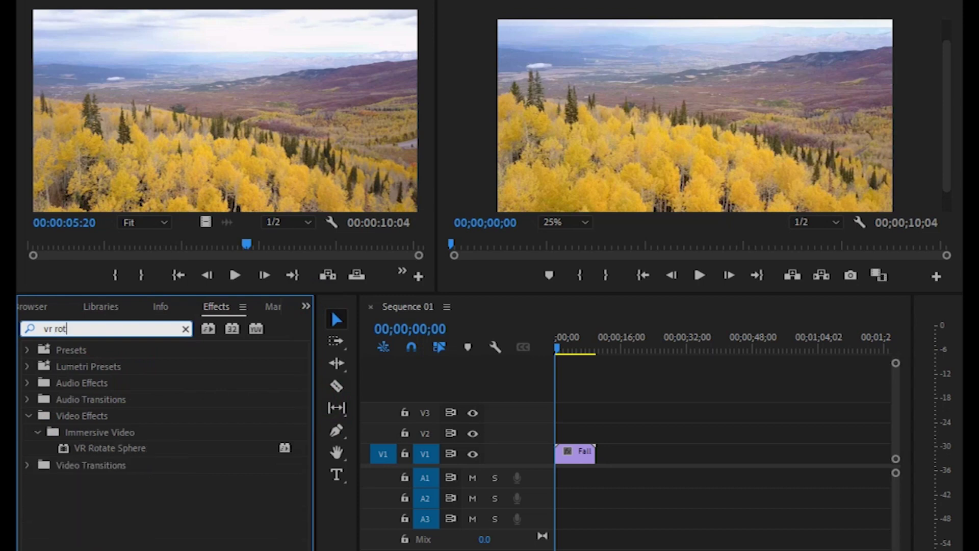
pyautogui.moveTo(76, 448); pyautogui.dragTo(572, 455)
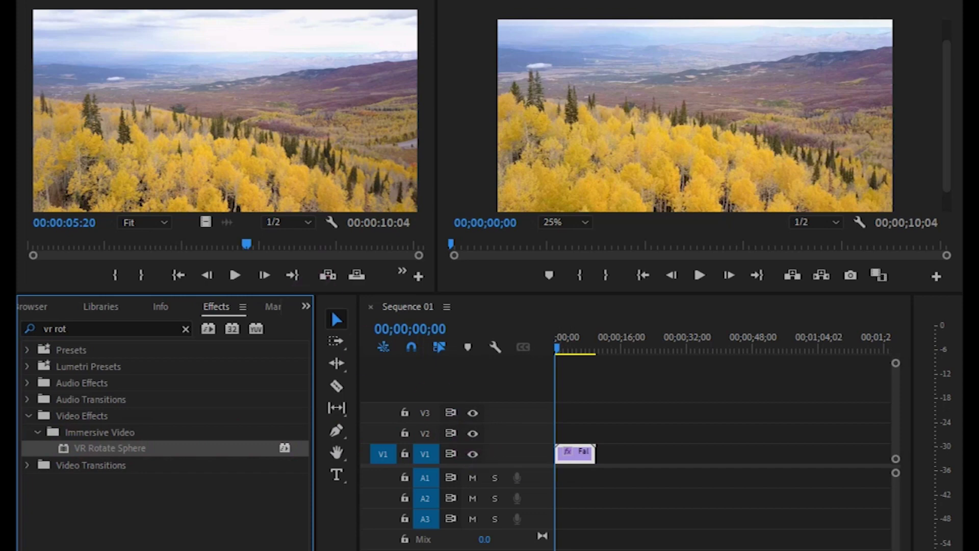
# Step: Animate the clip's VR Rotate Sphere Pan (Y axis) from a starting keyframe at 0.0 to 9x306.0° at 00;00;00;16
pyautogui.click(212, 0)
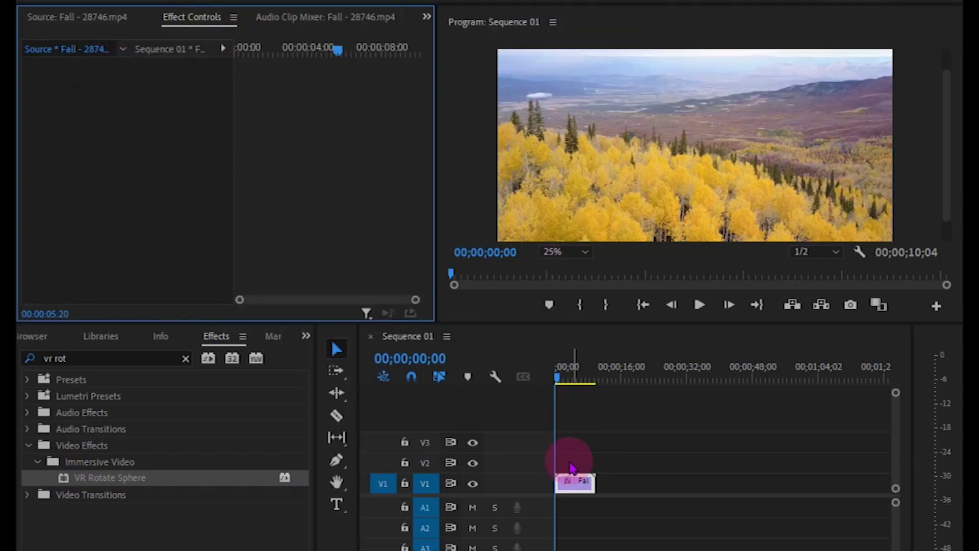
pyautogui.click(571, 482)
pyautogui.scroll(-3, 87, 192)
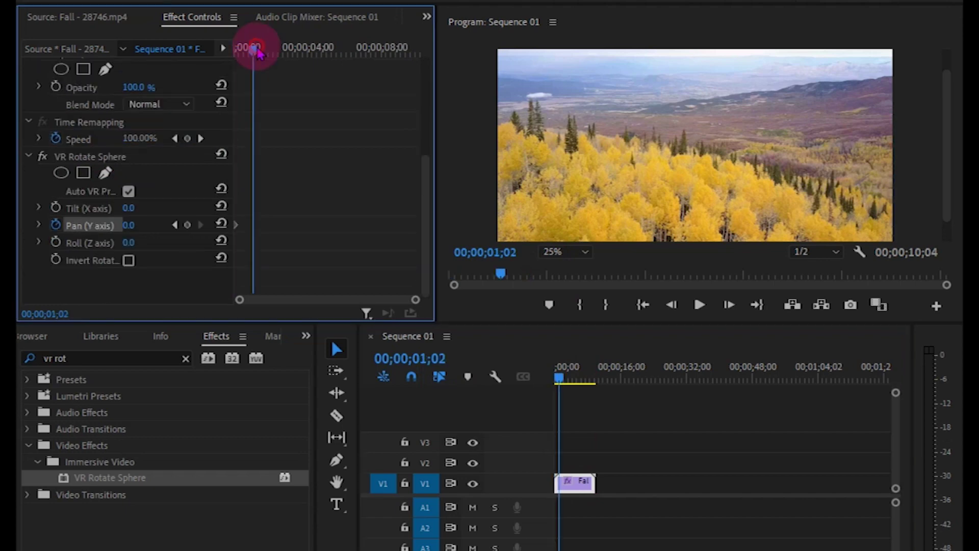
pyautogui.moveTo(255, 49); pyautogui.dragTo(247, 51)
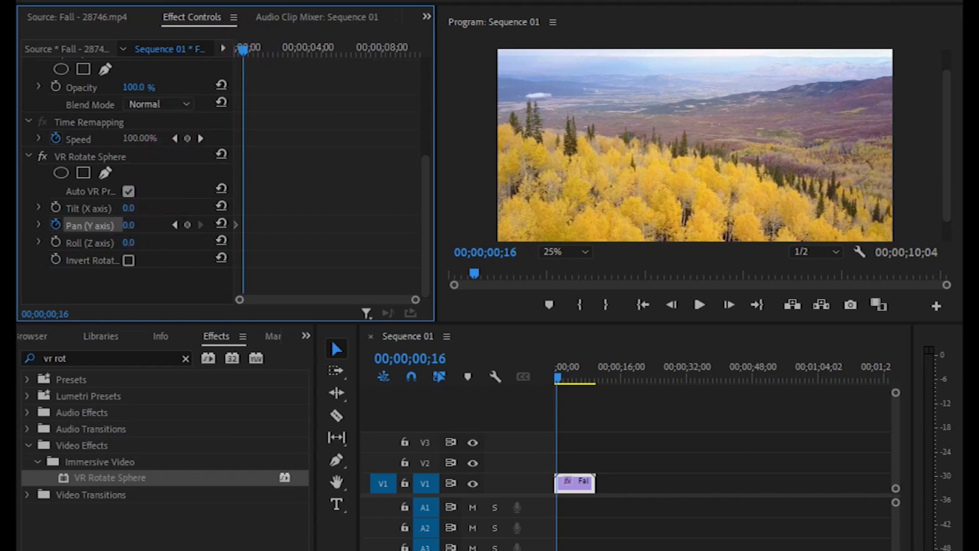
pyautogui.moveTo(128, 225); pyautogui.dragTo(230, 225)
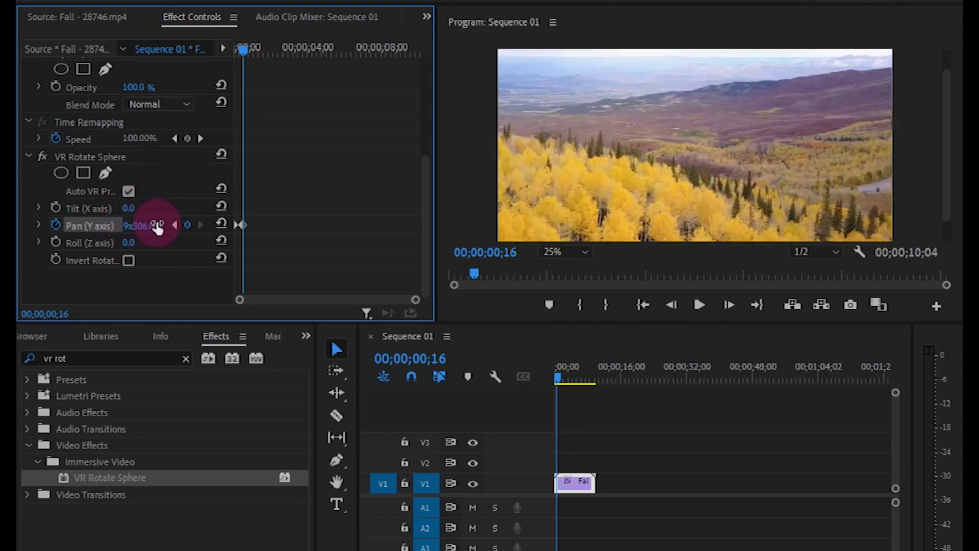
# Step: Preview the pan from the clip's start, and shift its second Pan (Y axis) keyframe to about one second
pyautogui.moveTo(244, 53); pyautogui.dragTo(186, 55)
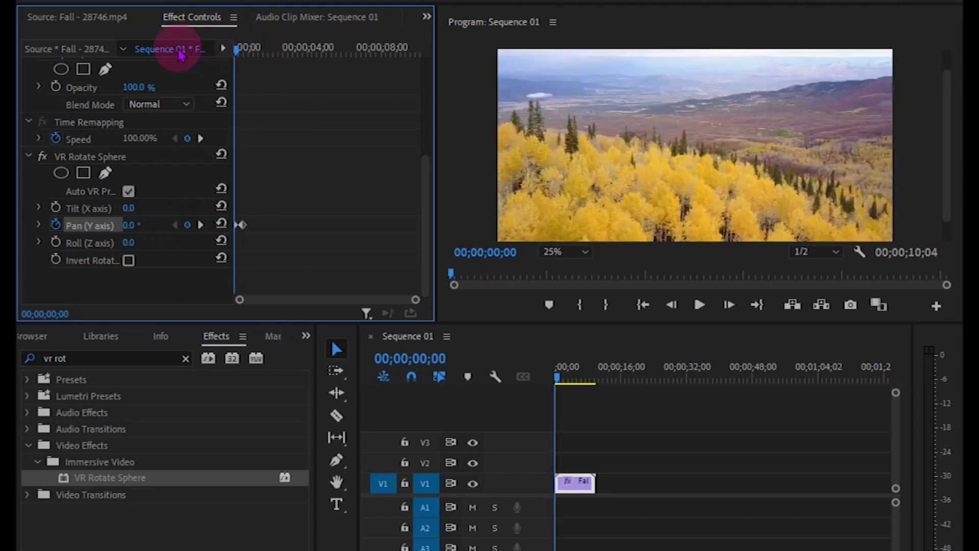
pyautogui.click(707, 310)
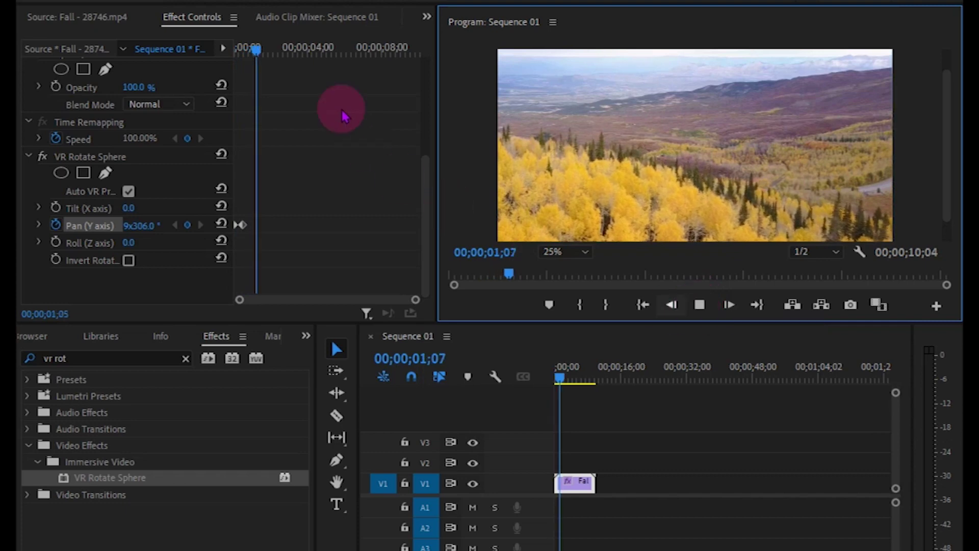
pyautogui.moveTo(255, 48); pyautogui.dragTo(236, 48)
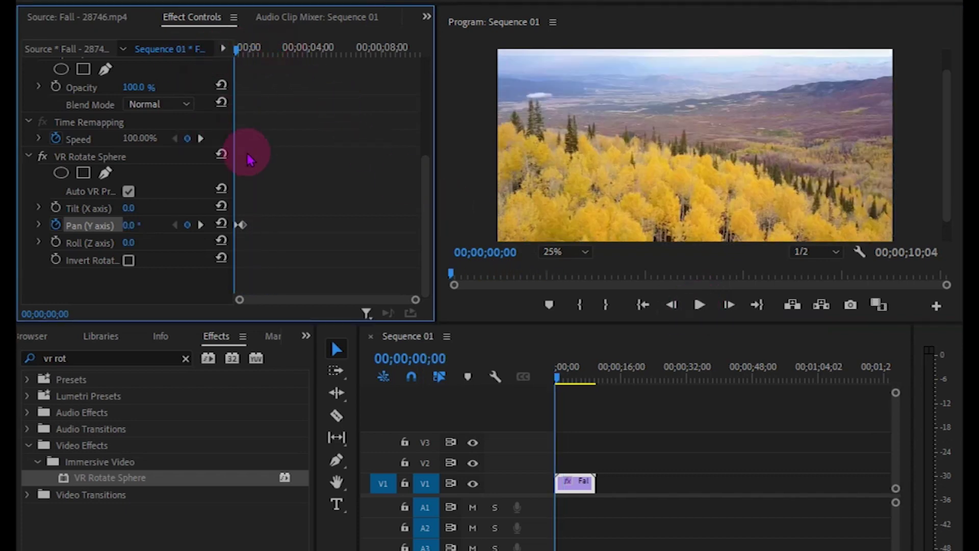
pyautogui.click(244, 225)
pyautogui.moveTo(256, 229); pyautogui.dragTo(255, 226)
# Step: Play back the retimed pan animation, including from the sequence start in a maximized program preview
pyautogui.click(699, 307)
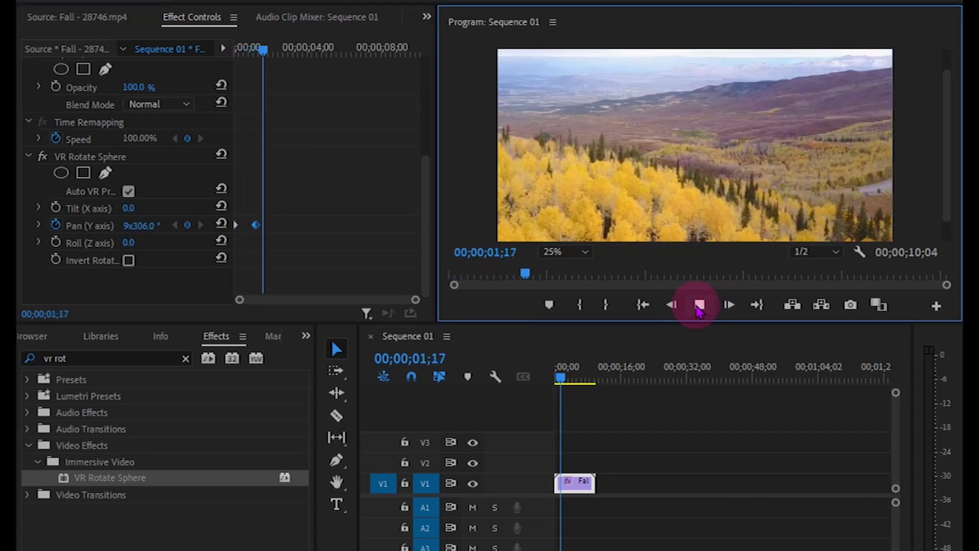
pyautogui.click(545, 381)
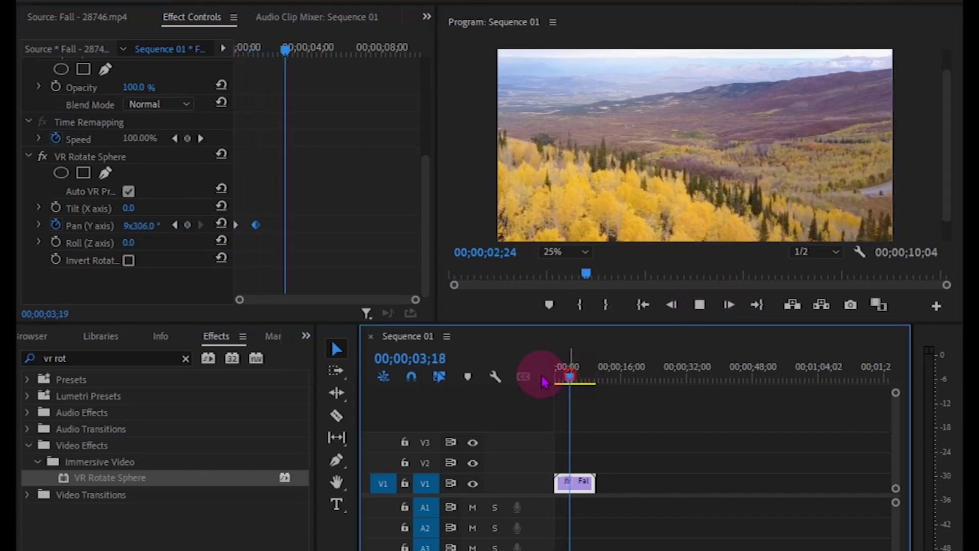
pyautogui.press('Home')
pyautogui.press('`')
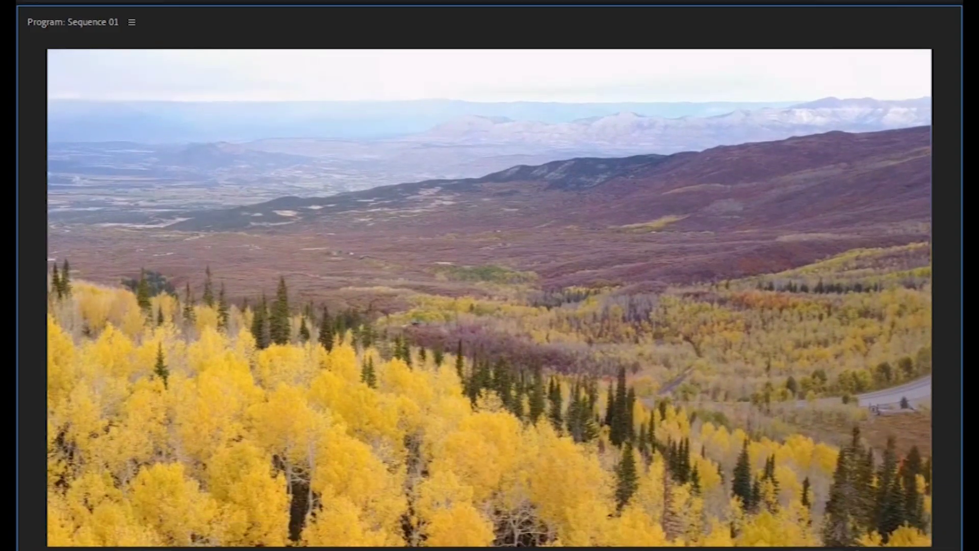
pyautogui.press('space')
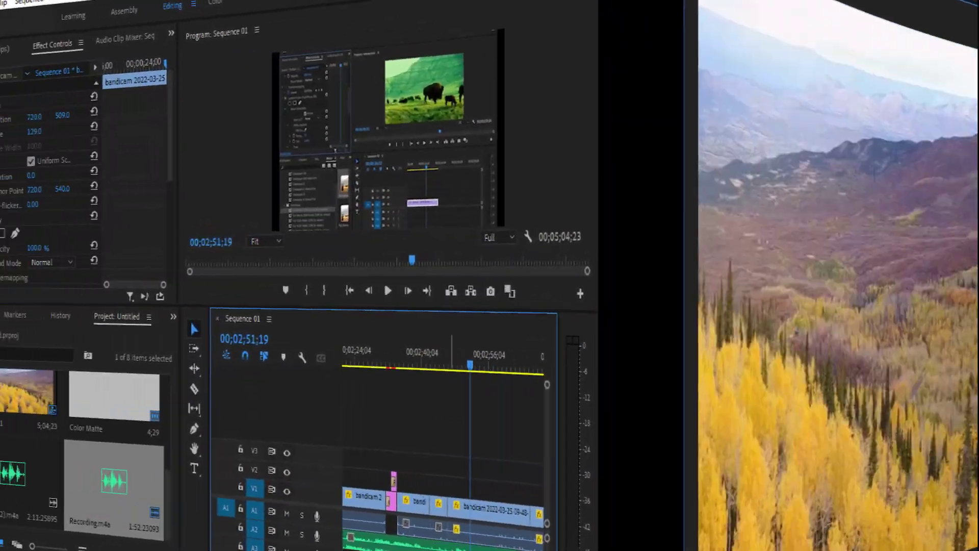
# Step: Search the effects for "Bevel" and apply the Bevel Edges Thick preset to the Fall clip
pyautogui.click(65, 359)
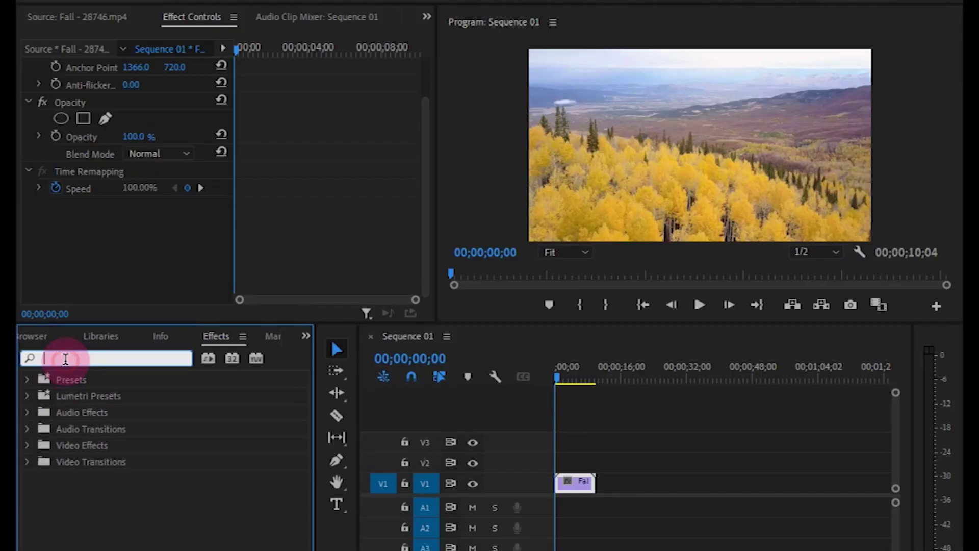
pyautogui.write('B')
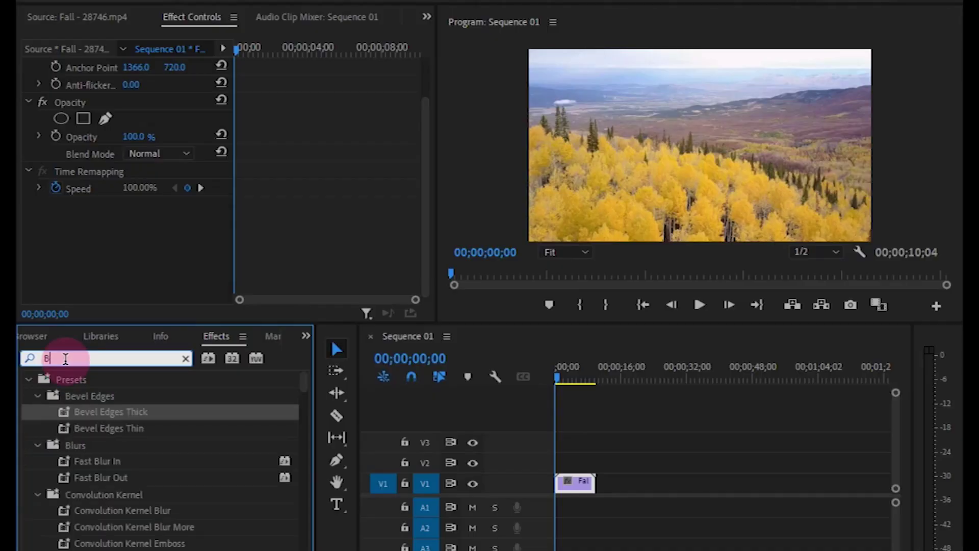
pyautogui.write('evel')
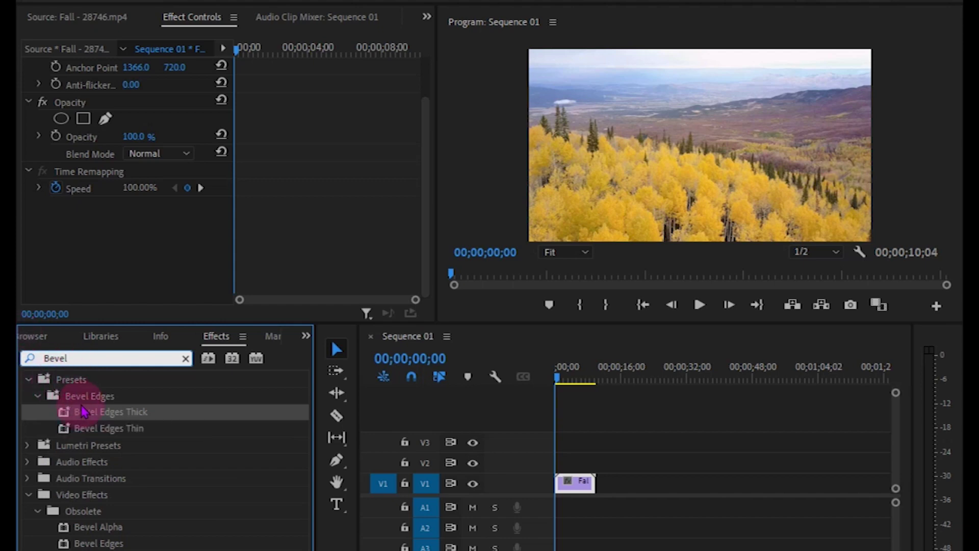
pyautogui.moveTo(81, 415); pyautogui.dragTo(563, 480)
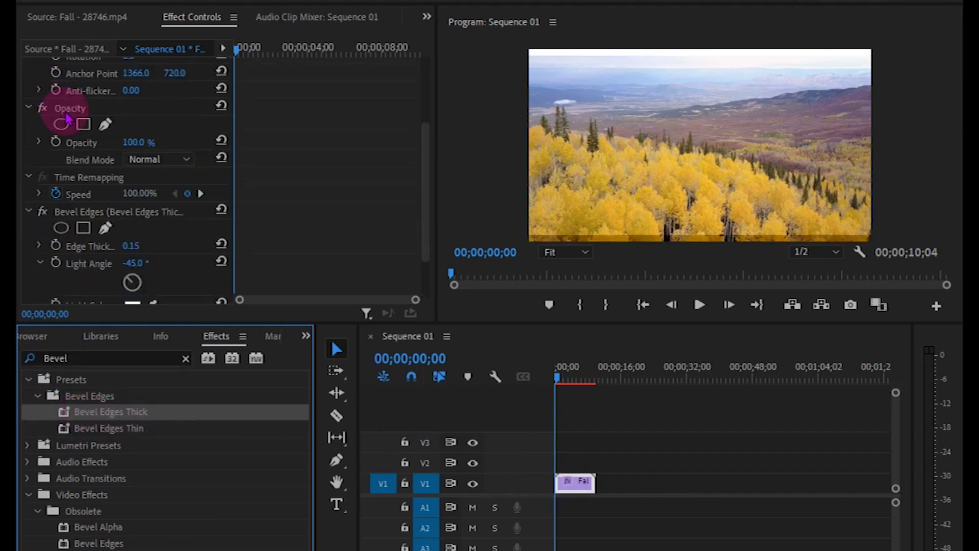
# Step: Set Bevel Edges to thickness 0.10 and light angle 5x26.0°, and enable keyframing for its thickness, light angle, color and intensity at 00;00;00;00
pyautogui.scroll(-2, 64, 111)
pyautogui.click(164, 186)
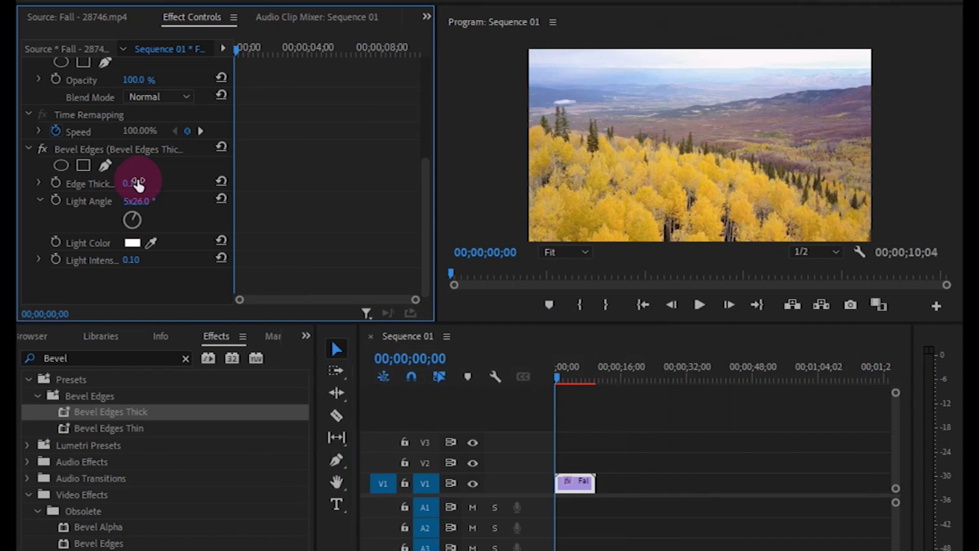
pyautogui.click(55, 183)
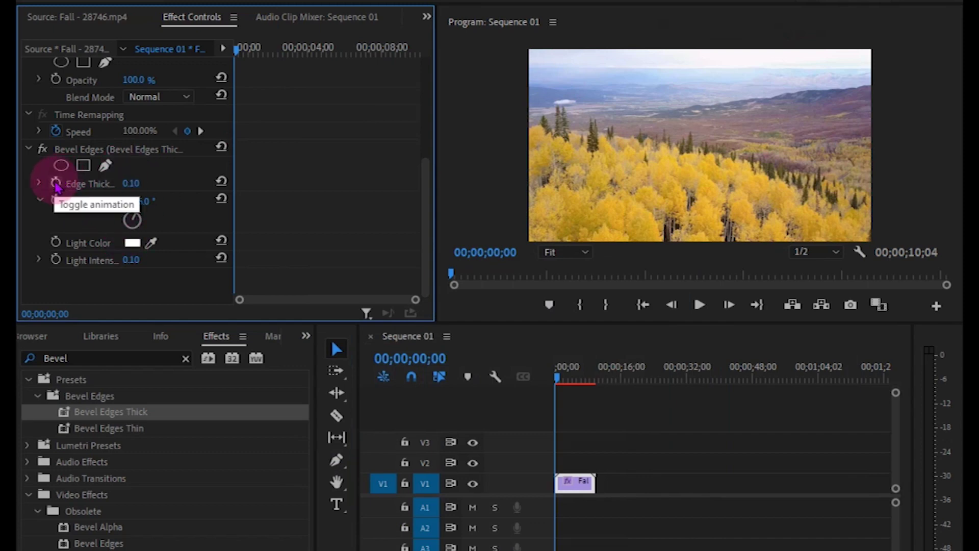
pyautogui.click(55, 201)
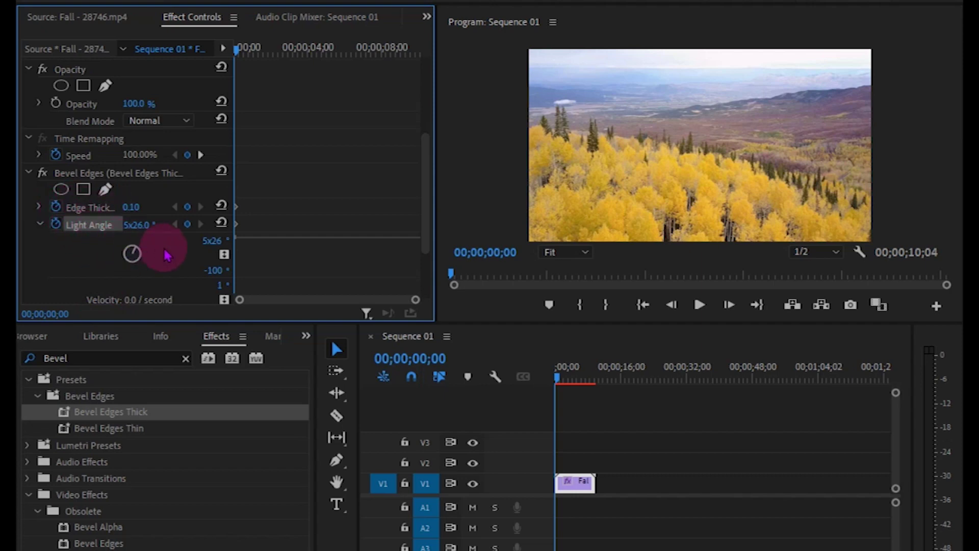
pyautogui.scroll(-3, 67, 246)
pyautogui.scroll(-1, 68, 248)
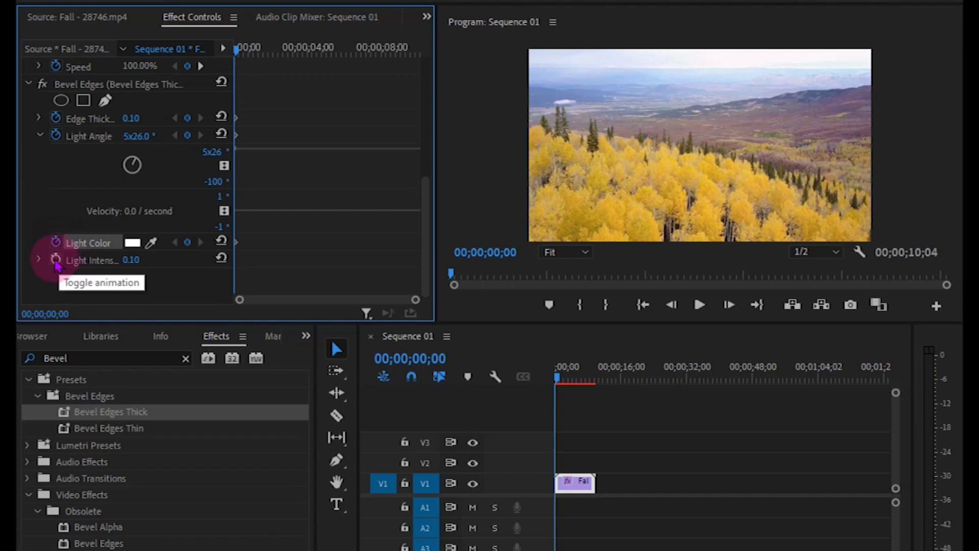
pyautogui.scroll(1, 66, 212)
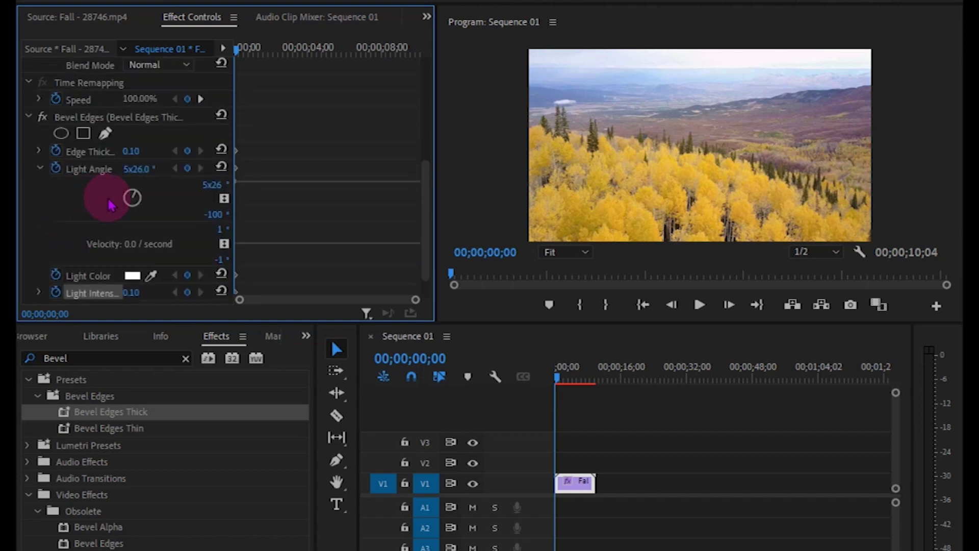
# Step: Set the bevel's starting edge thickness to 0.50 and add a Light Angle keyframe of 6x113.0° at 00;00;00;25
pyautogui.moveTo(131, 156); pyautogui.dragTo(147, 156)
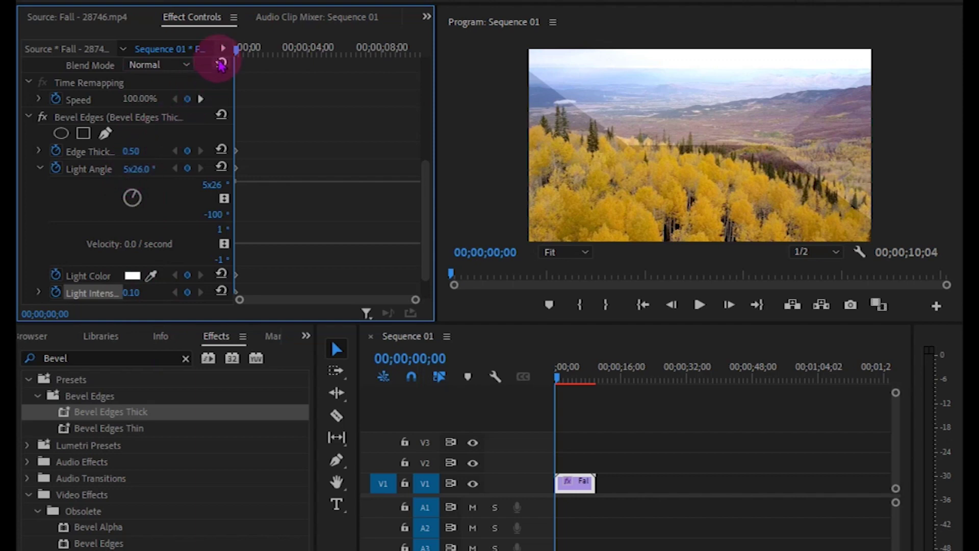
pyautogui.click(248, 49)
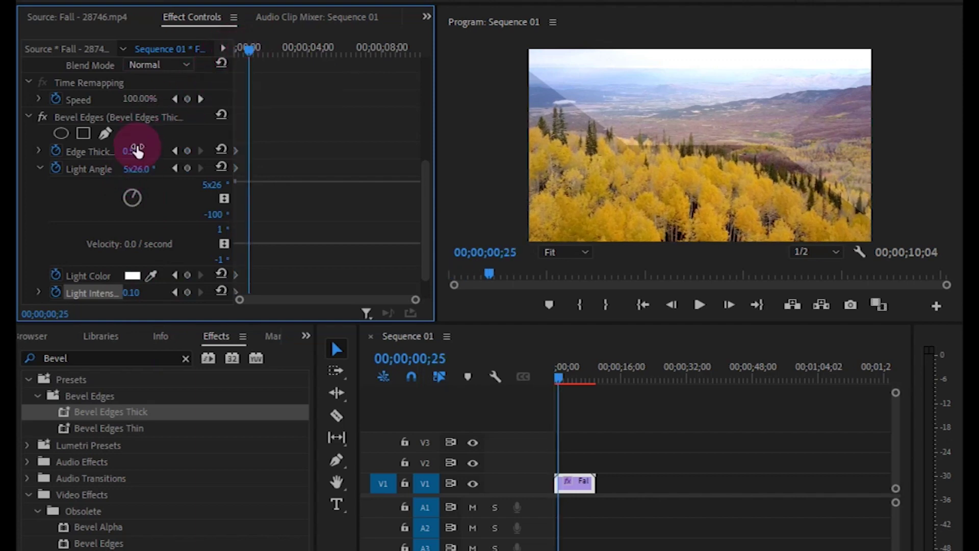
pyautogui.moveTo(131, 176); pyautogui.dragTo(239, 175)
# Step: Add Light Angle keyframes of 7x74.0° at 00;00;01;24, 8x214.0° at about three seconds, and 10x64.0° at 00;00;04;14
pyautogui.moveTo(252, 48)
pyautogui.mouseDown()
pyautogui.moveTo(308, 55)
pyautogui.moveTo(267, 48)
pyautogui.mouseUp()
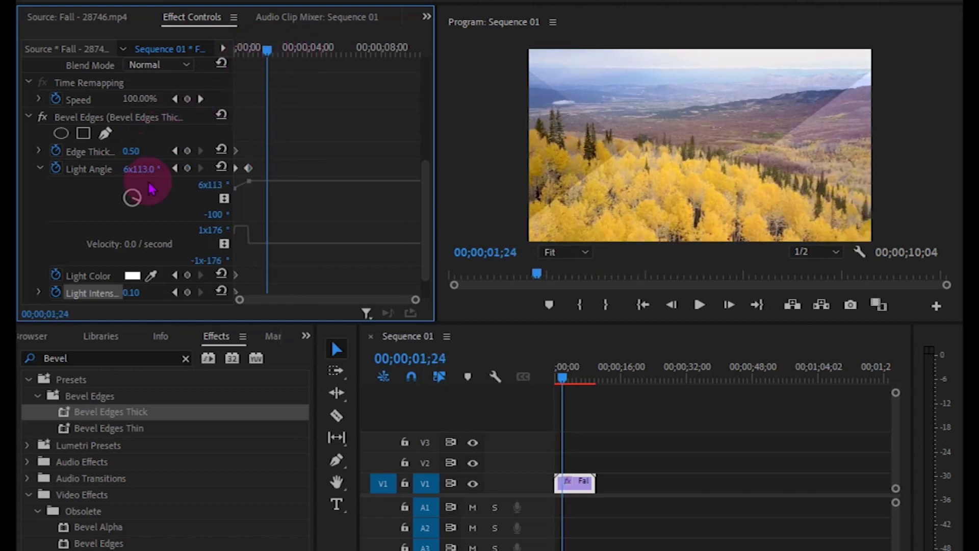
pyautogui.moveTo(140, 168); pyautogui.dragTo(196, 169)
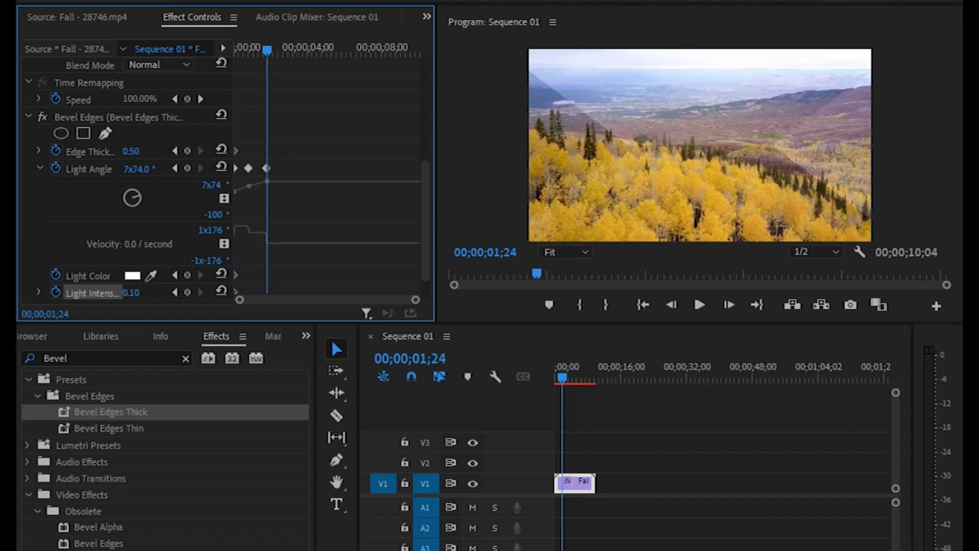
pyautogui.moveTo(267, 51); pyautogui.dragTo(292, 49)
pyautogui.moveTo(128, 170); pyautogui.dragTo(148, 170)
pyautogui.moveTo(293, 49); pyautogui.dragTo(316, 49)
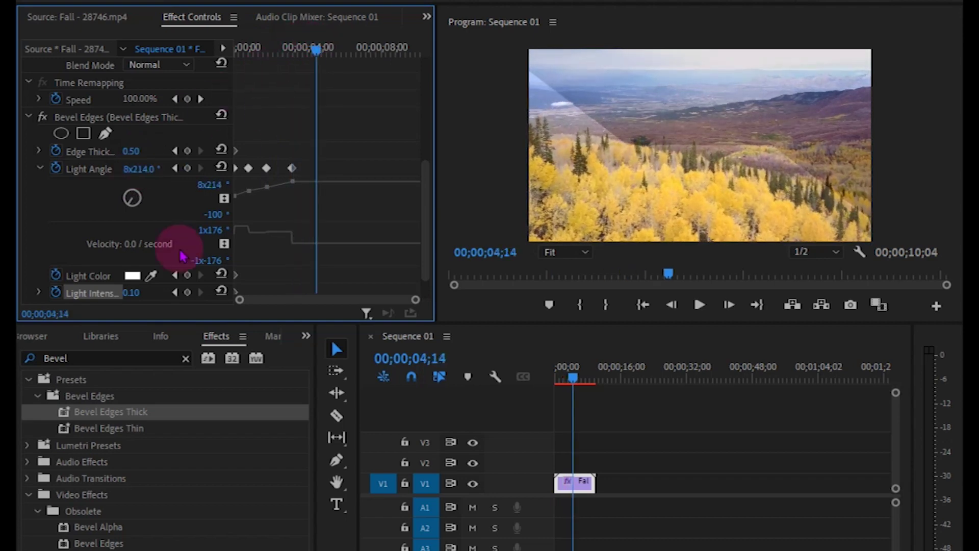
pyautogui.moveTo(135, 170); pyautogui.dragTo(162, 170)
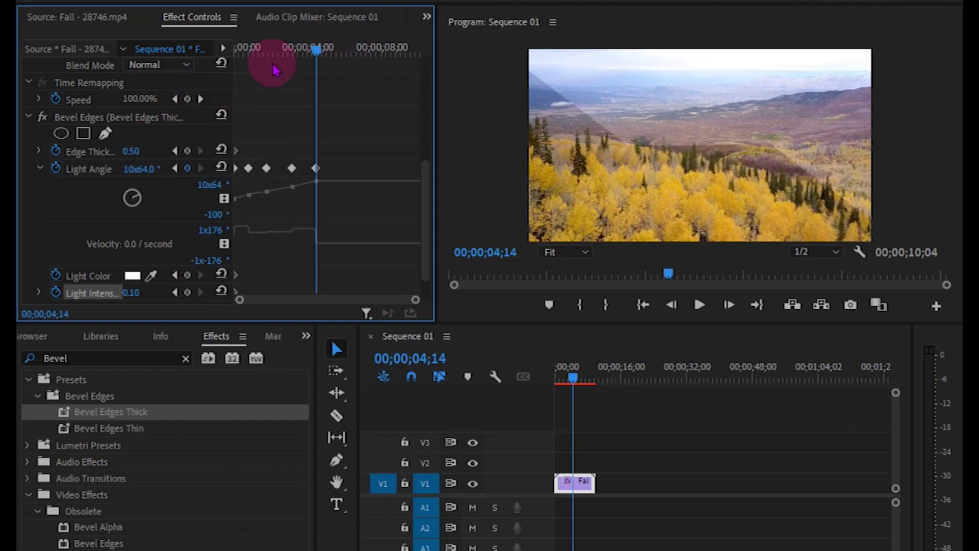
pyautogui.scroll(-2, 195, 181)
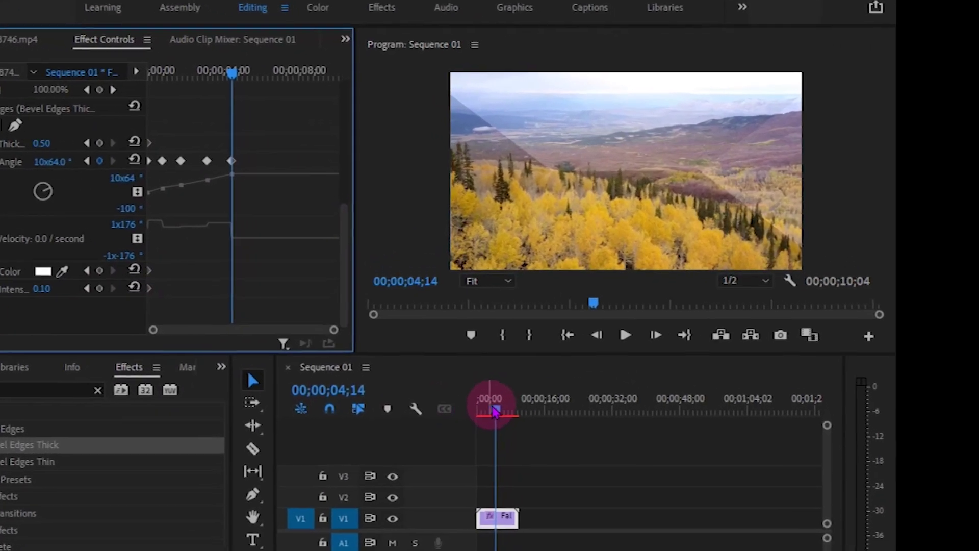
# Step: Play back Sequence 01 from the start to review the animated bevel lighting
pyautogui.click(507, 381)
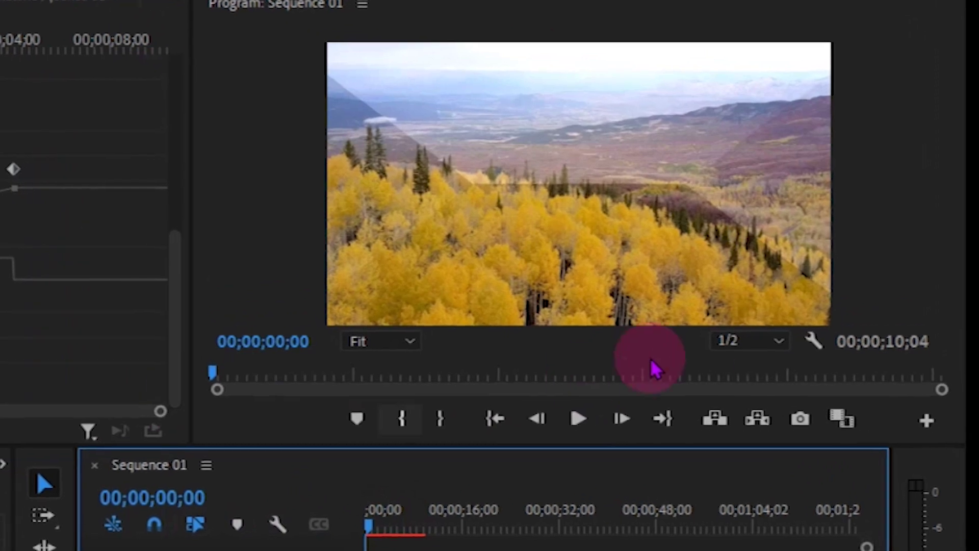
pyautogui.click(590, 398)
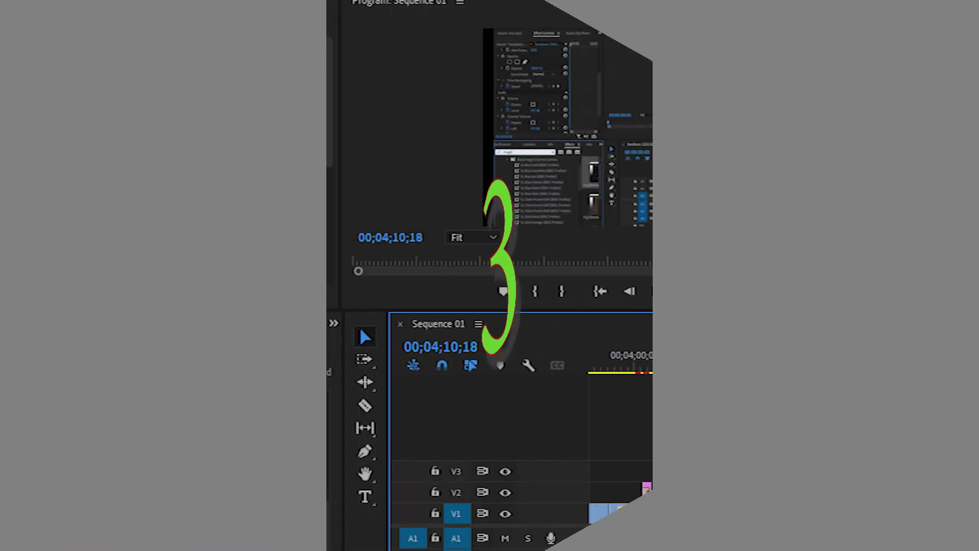
# Step: Apply the Fuji Eterna 250D Fuji 3510 (by Adobe) filmstock preset to the Buffalo clip on V1
pyautogui.click(417, 253)
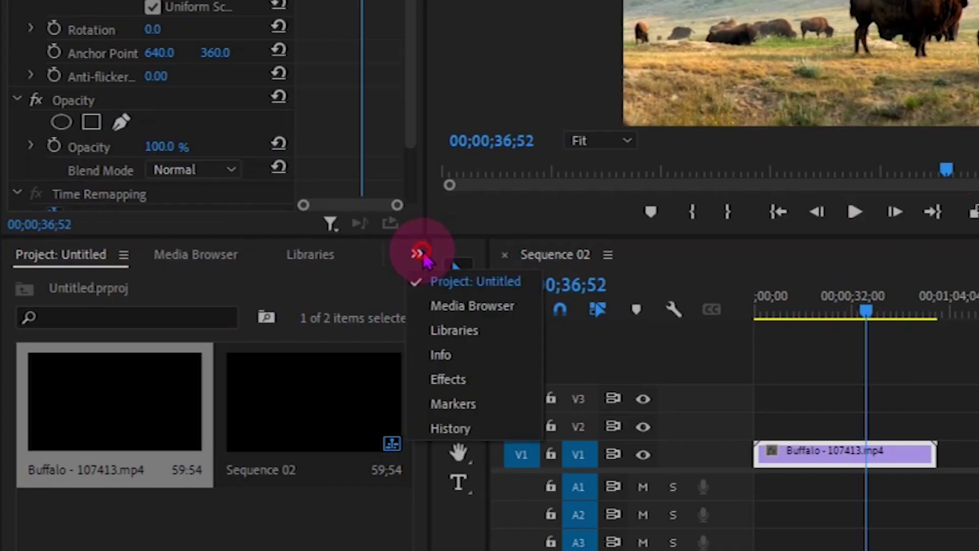
pyautogui.click(454, 390)
pyautogui.scroll(-2, 142, 404)
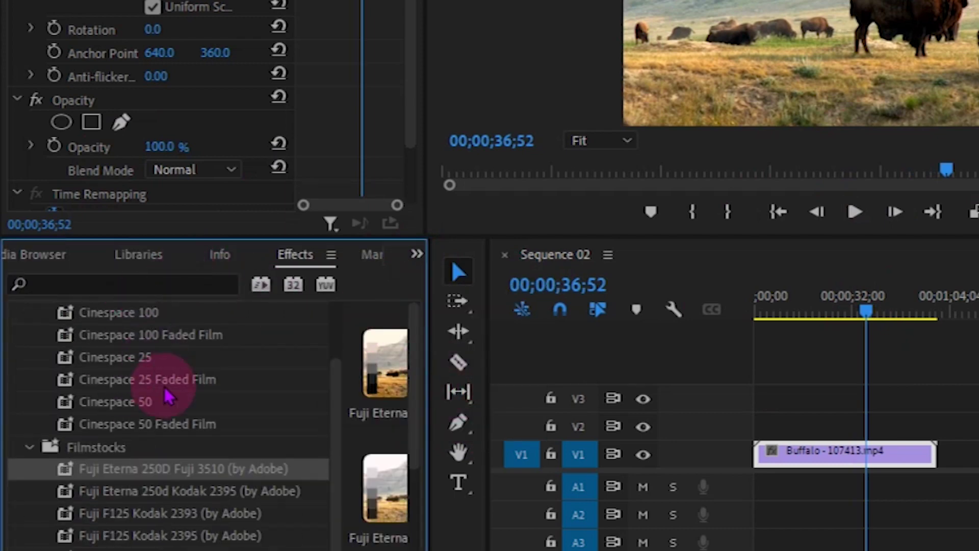
pyautogui.moveTo(201, 467); pyautogui.dragTo(799, 457)
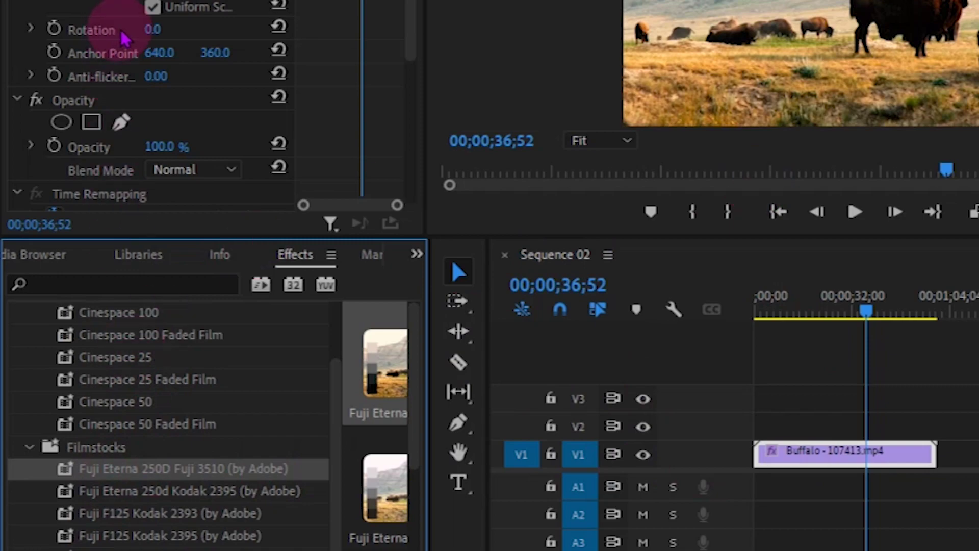
# Step: Set the Tint in the Buffalo clip's Lumetri Basic Correction settings to -150.0
pyautogui.scroll(-6, 125, 38)
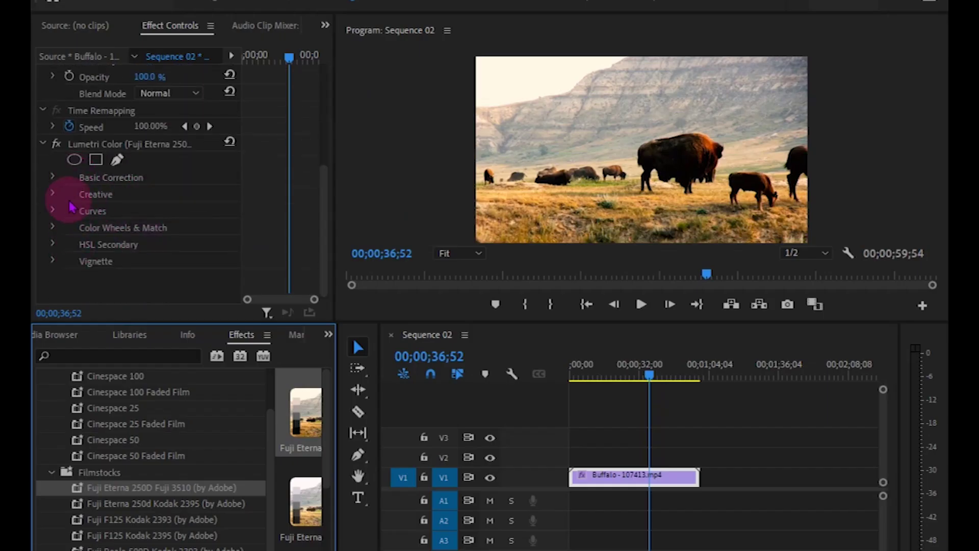
pyautogui.click(71, 193)
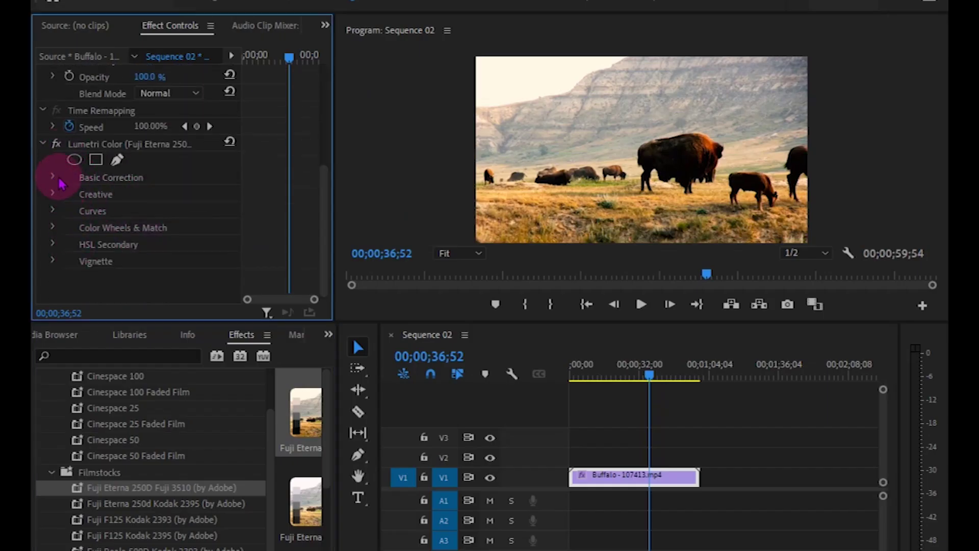
pyautogui.click(53, 177)
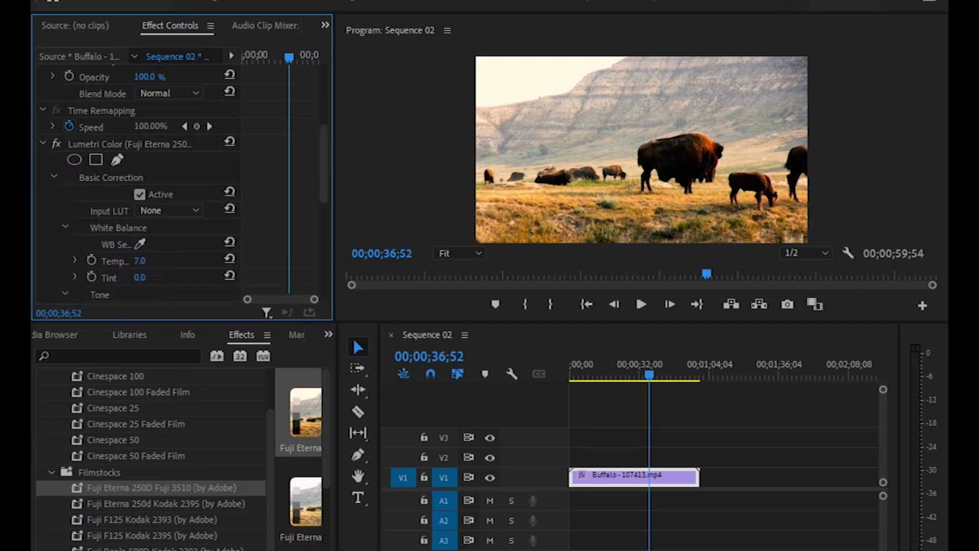
pyautogui.moveTo(141, 277); pyautogui.dragTo(99, 277)
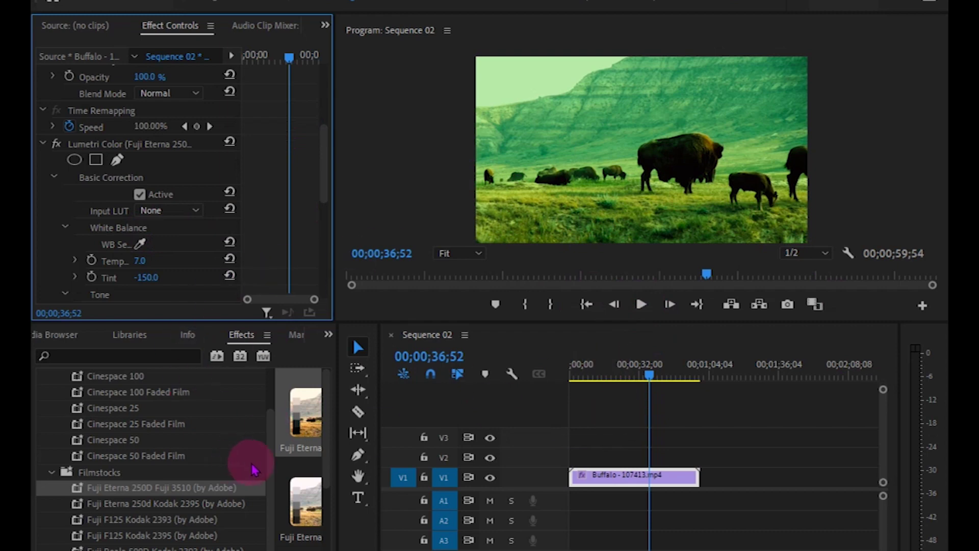
# Step: Place a second copy of Buffalo - 107413.mp4 on V2, directly above the color-graded clip
pyautogui.click(329, 339)
pyautogui.click(346, 348)
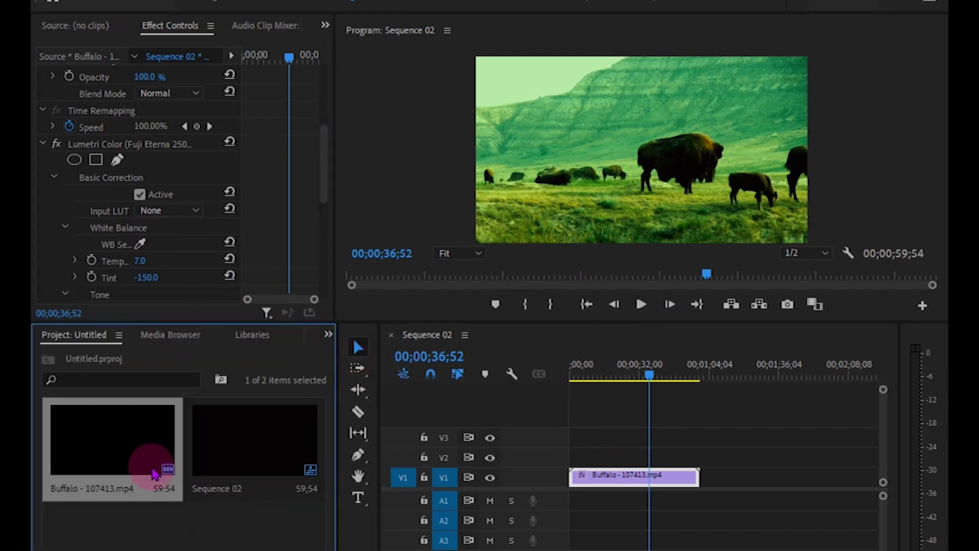
pyautogui.moveTo(153, 380); pyautogui.dragTo(575, 457)
# Step: At 00;00;34;19, draw a closed opacity mask around the sky and mountains on the V2 Buffalo clip and set its feather to 50.0
pyautogui.moveTo(650, 375)
pyautogui.mouseDown()
pyautogui.moveTo(573, 378)
pyautogui.moveTo(645, 384)
pyautogui.mouseUp()
pyautogui.scroll(4, 298, 183)
pyautogui.click(39, 249)
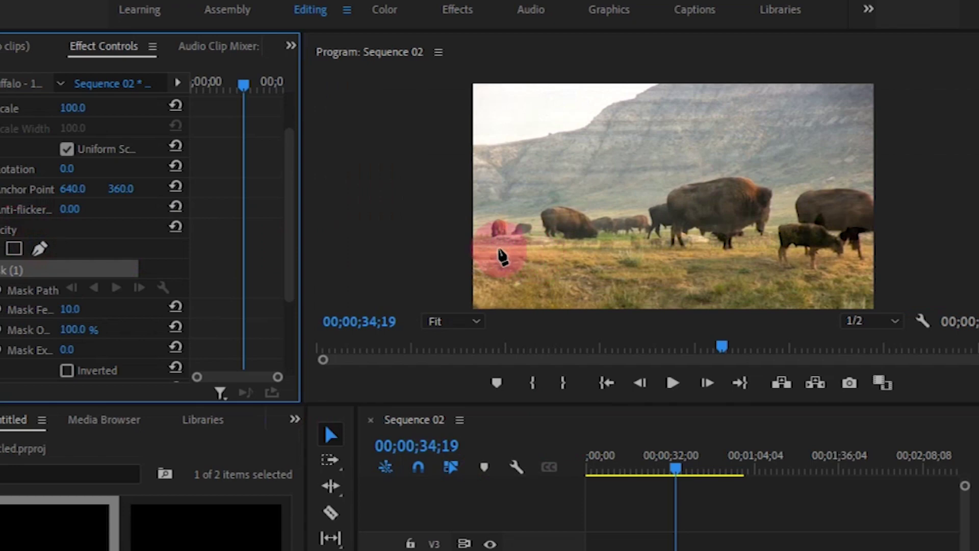
pyautogui.click(457, 241)
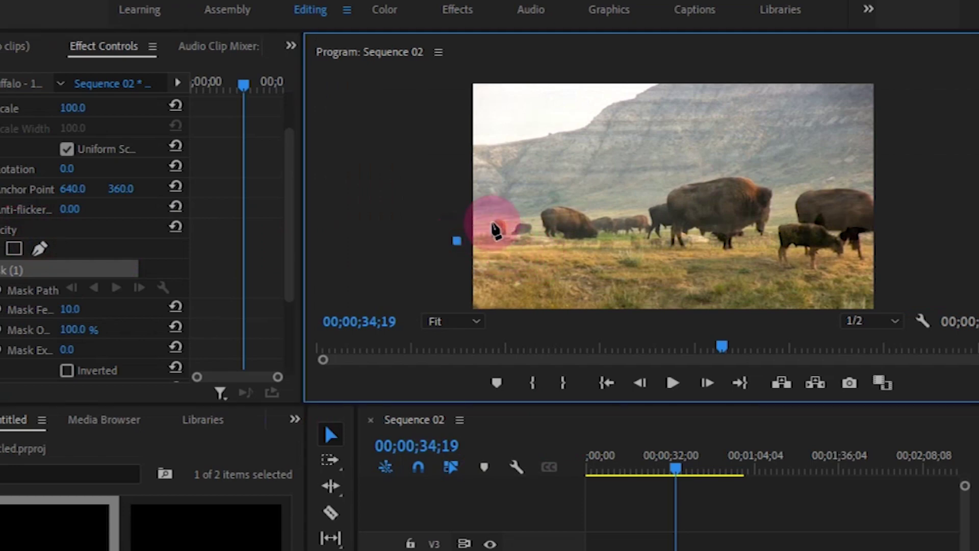
pyautogui.click(481, 232)
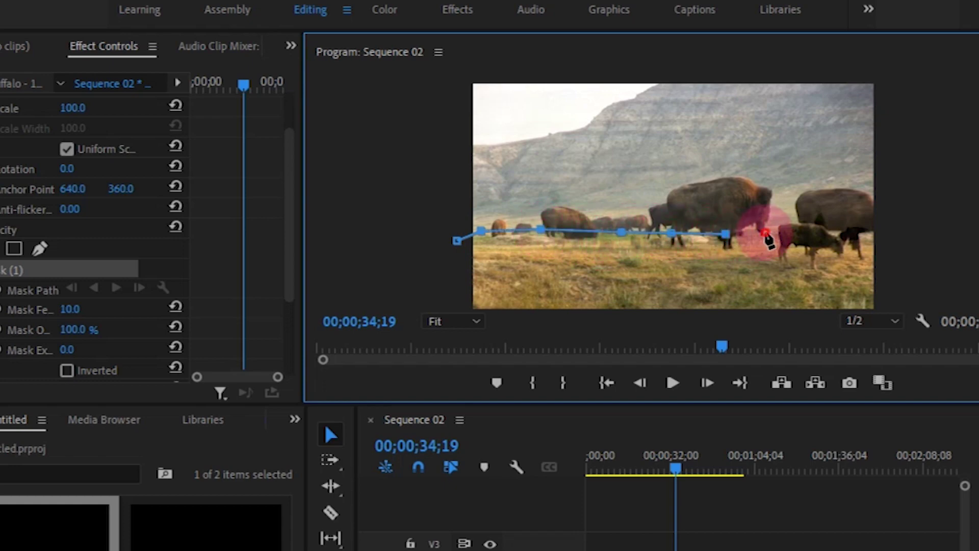
pyautogui.moveTo(785, 223)
pyautogui.mouseDown()
pyautogui.moveTo(830, 247)
pyautogui.moveTo(784, 205)
pyautogui.mouseUp()
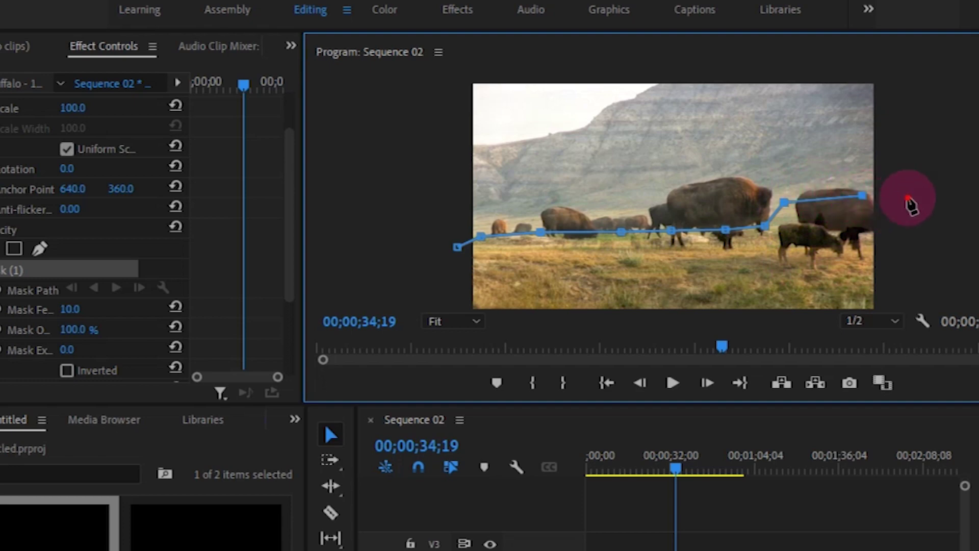
pyautogui.click(907, 198)
pyautogui.click(928, 122)
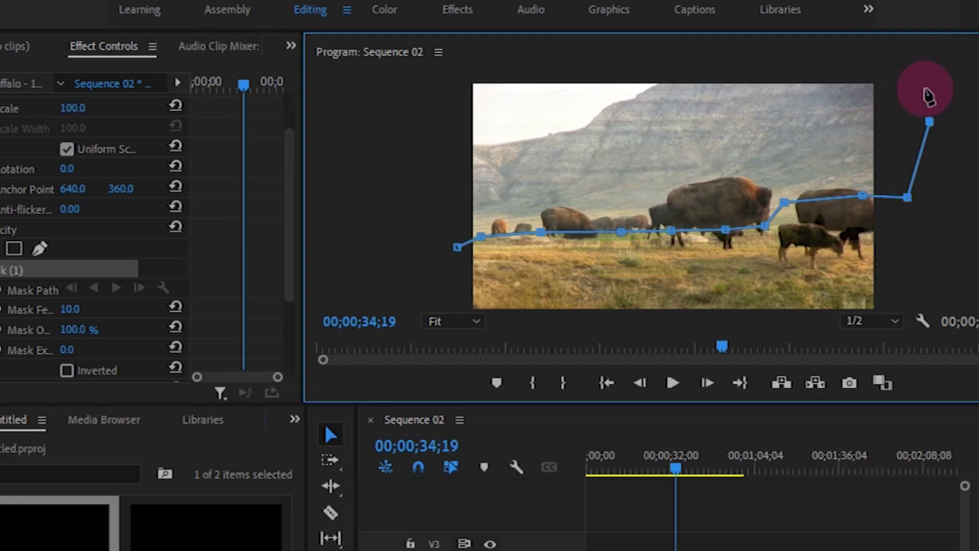
pyautogui.click(924, 89)
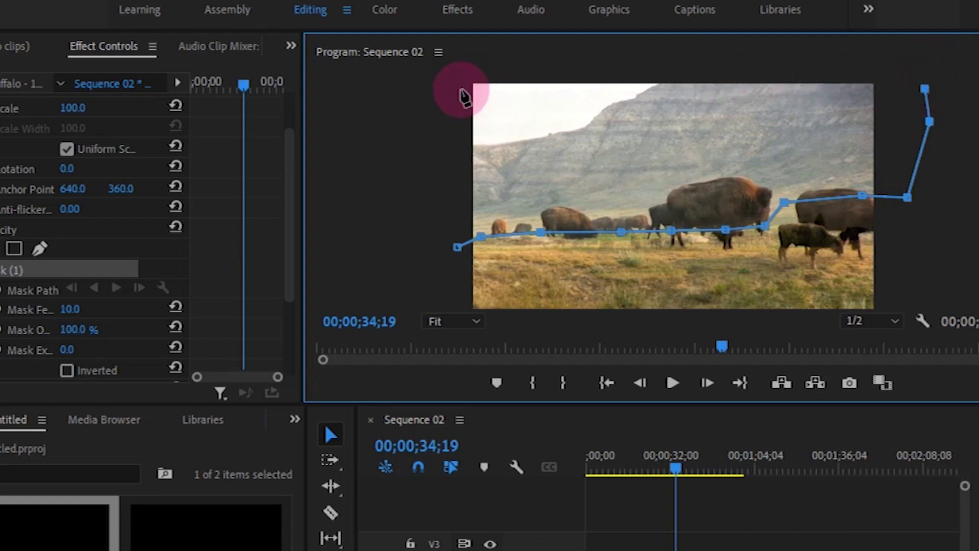
pyautogui.click(458, 248)
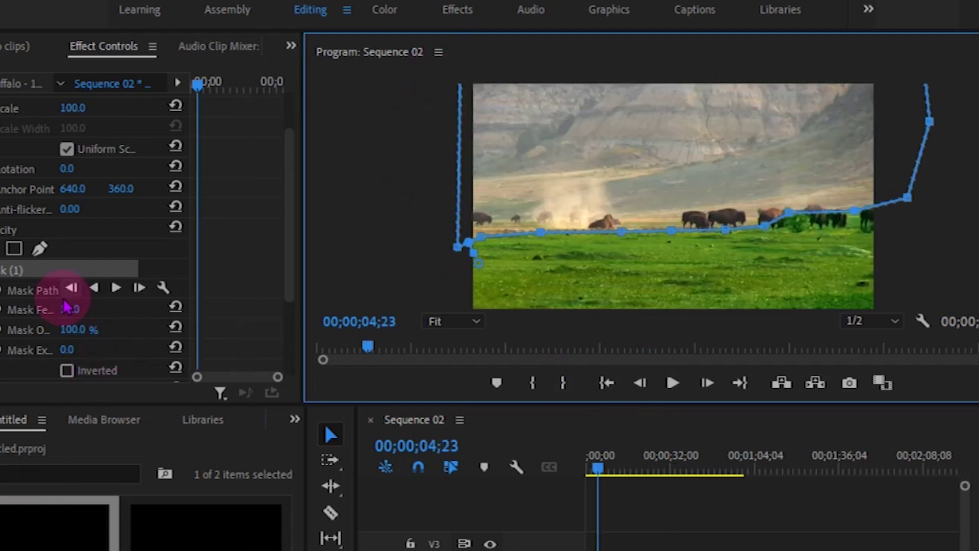
pyautogui.click(95, 310)
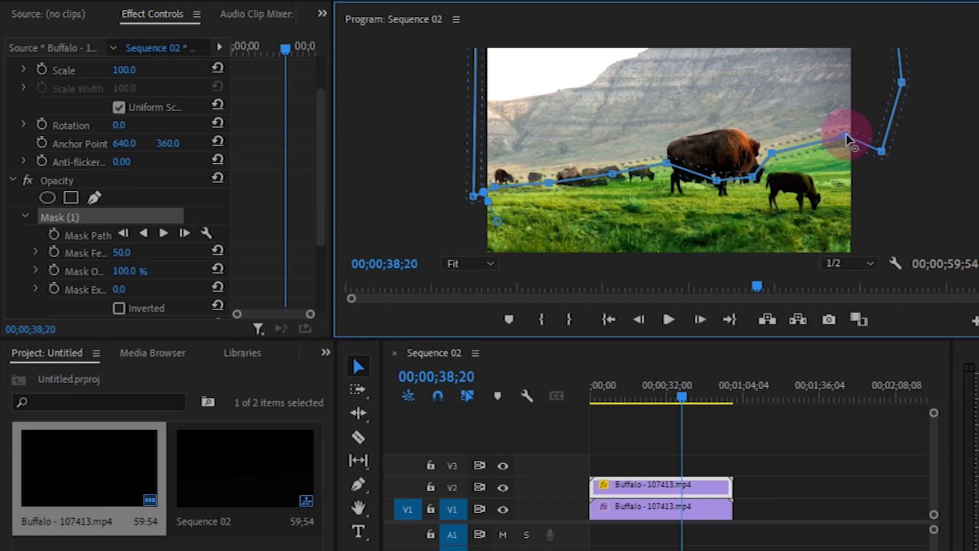
# Step: Play back the masked Buffalo clips from about 38 seconds and replay them from about 40 seconds
pyautogui.click(668, 320)
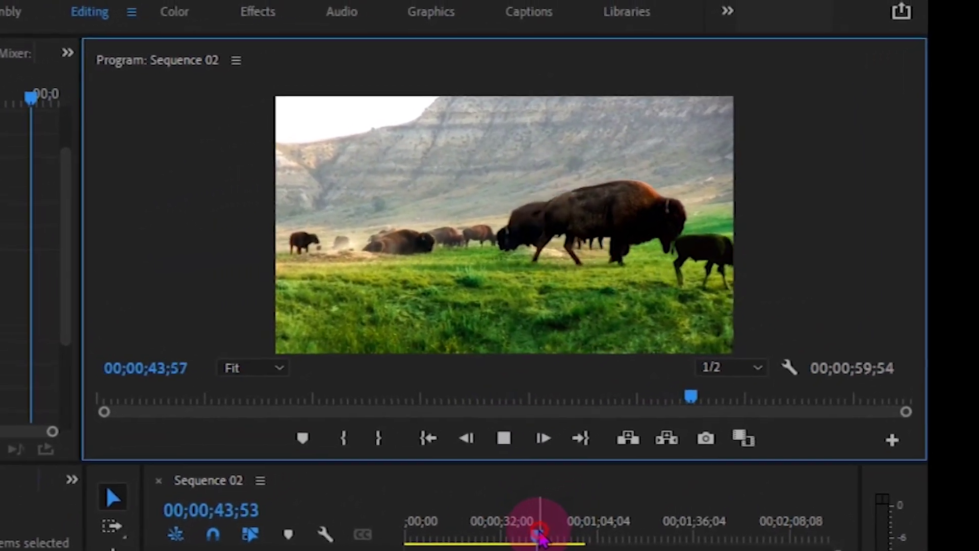
pyautogui.click(592, 461)
pyautogui.click(499, 541)
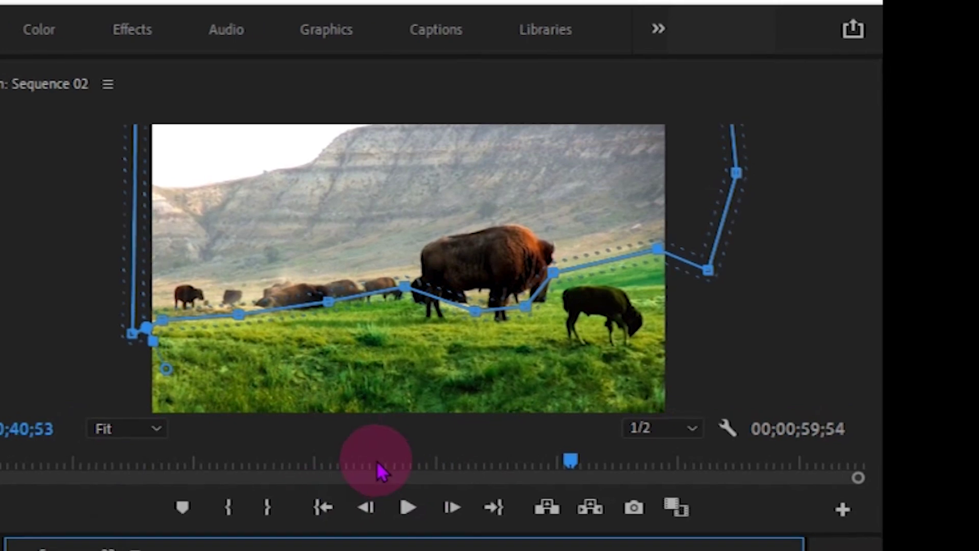
pyautogui.click(403, 512)
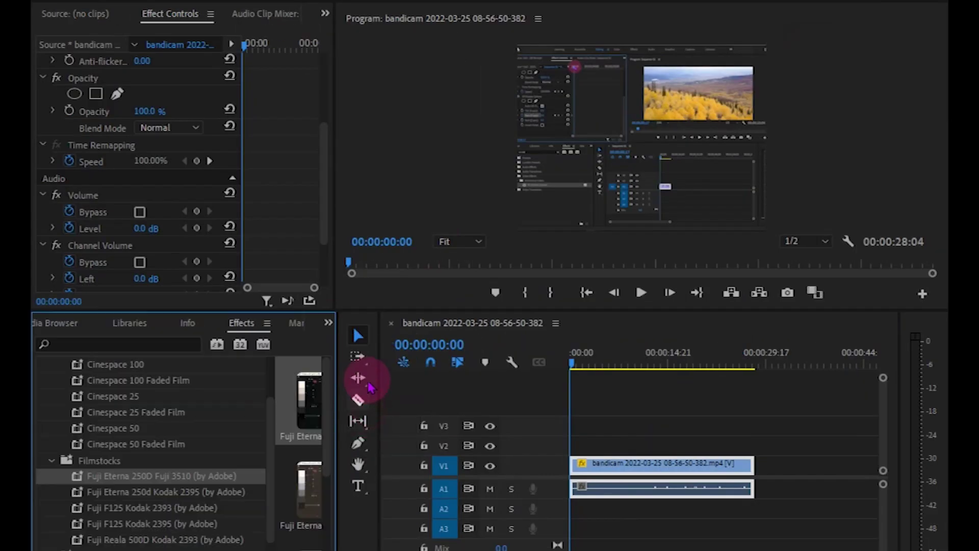
# Step: Search the effects for "magni", apply Magnify to the bandicam clip on V1 and reduce its magnification
pyautogui.click(113, 345)
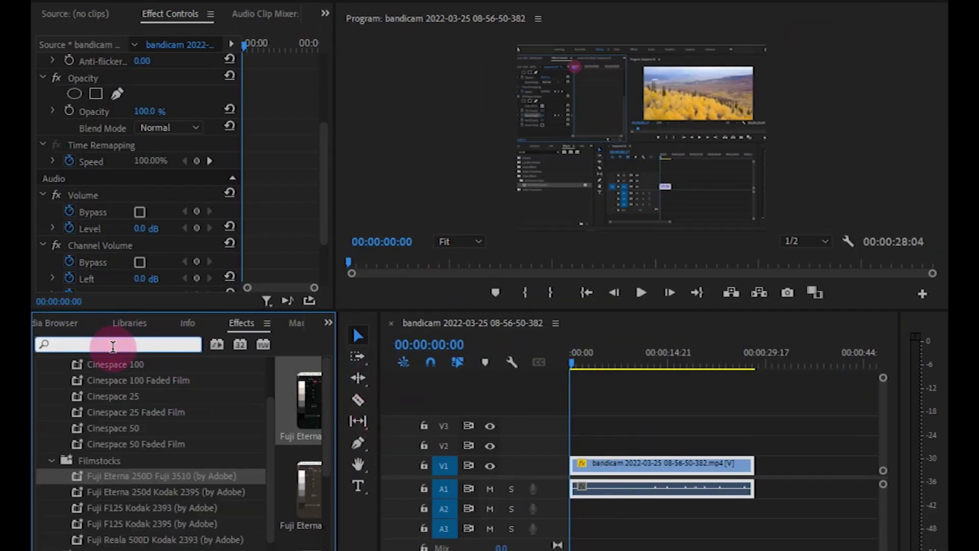
pyautogui.write('mag')
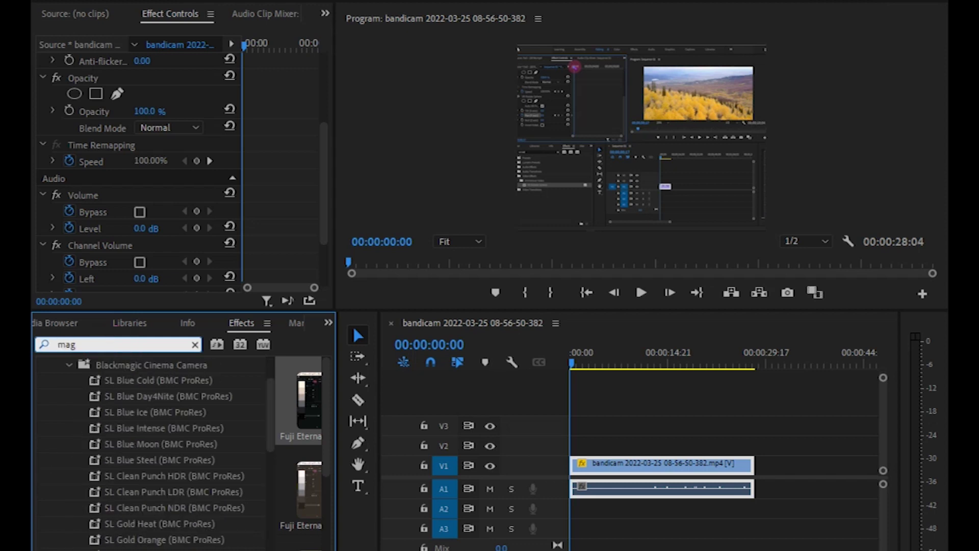
pyautogui.write('ni')
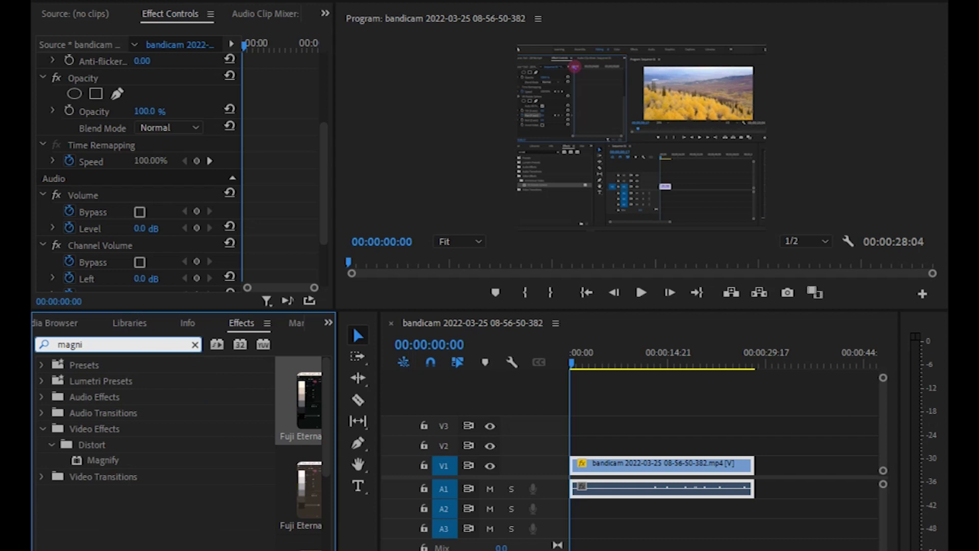
pyautogui.moveTo(60, 459); pyautogui.dragTo(572, 461)
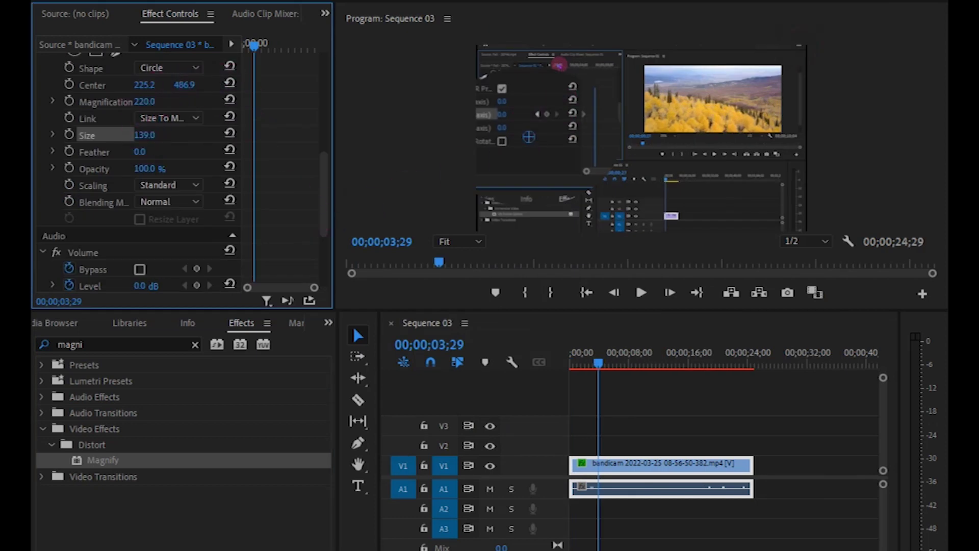
pyautogui.moveTo(145, 101); pyautogui.dragTo(92, 101)
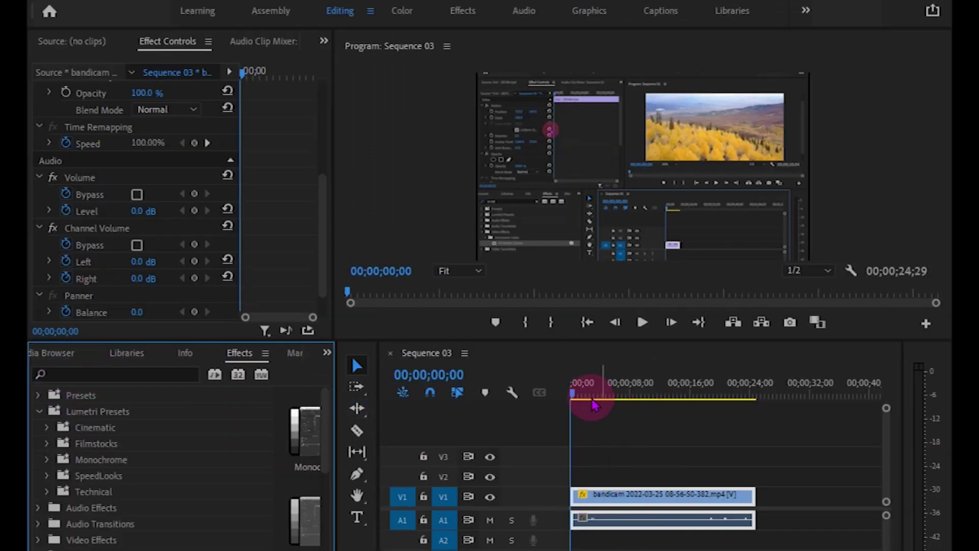
# Step: Split the bandicam clip at 00;00;05;11 and again at 00;00;07;19
pyautogui.moveTo(573, 393); pyautogui.dragTo(616, 395)
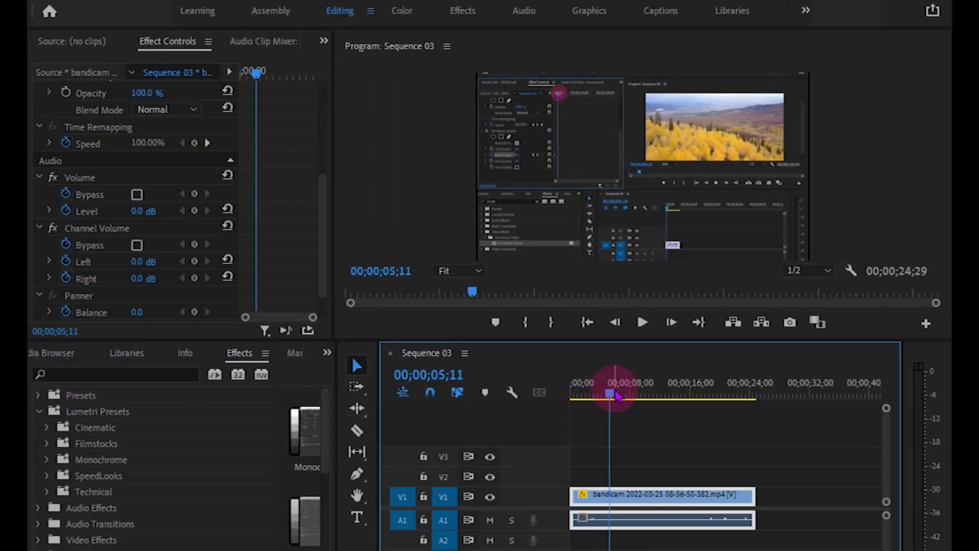
pyautogui.hotkey('ctrl', 'k')
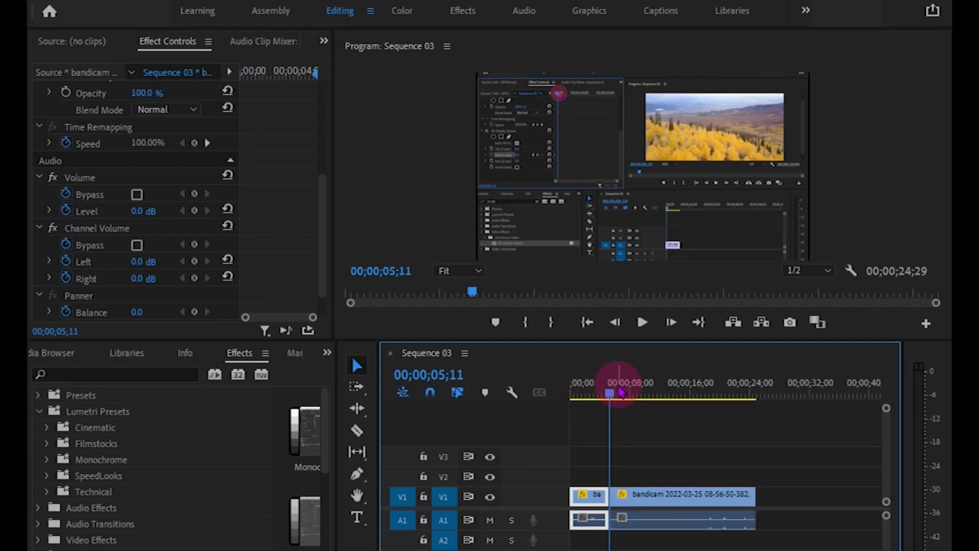
pyautogui.moveTo(615, 396); pyautogui.dragTo(632, 399)
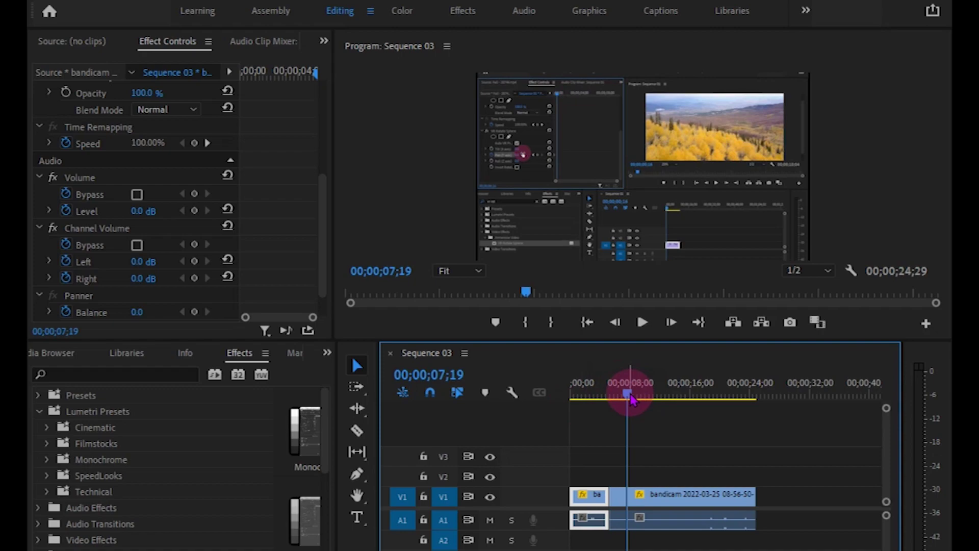
# Step: Apply the Monochrome Faded Lumetri preset to the short middle segment of the bandicam clip
pyautogui.click(621, 497)
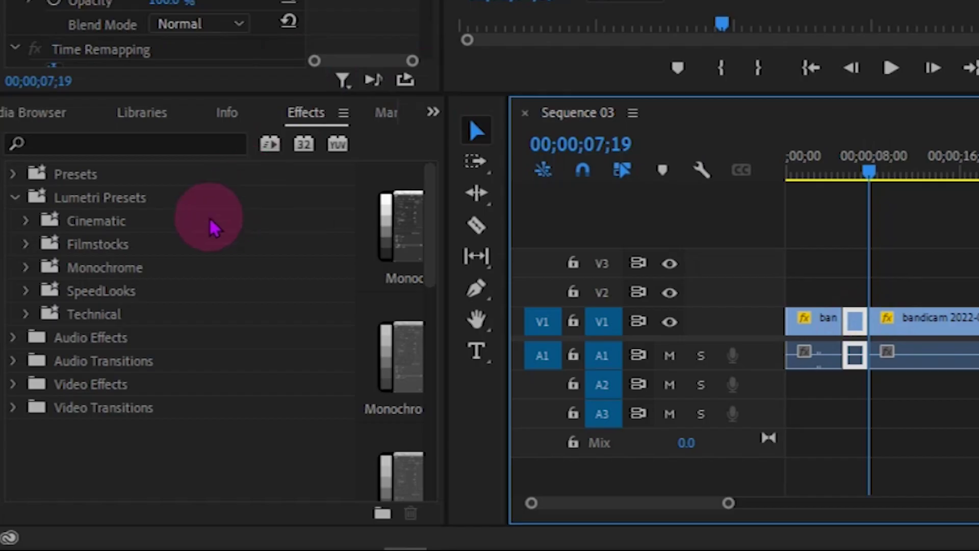
pyautogui.click(24, 268)
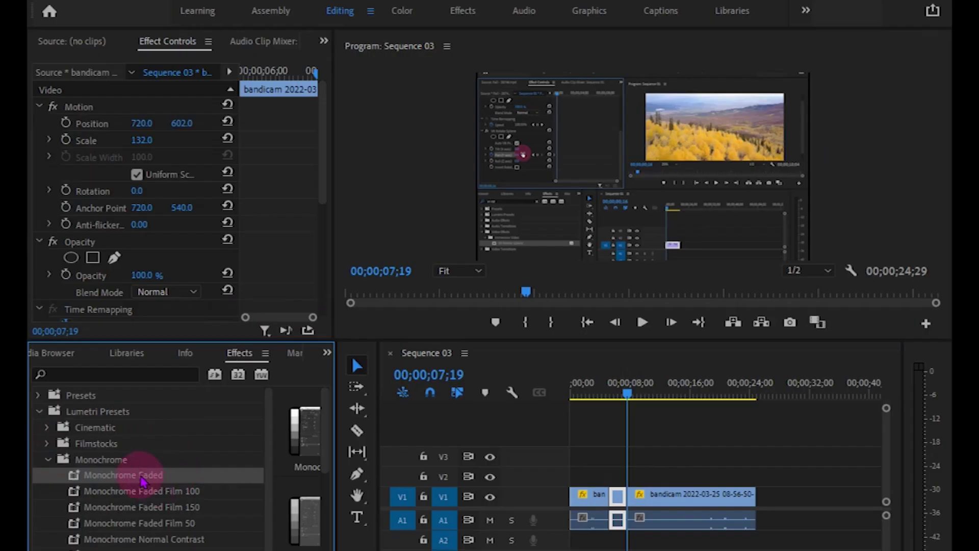
pyautogui.moveTo(143, 481); pyautogui.dragTo(619, 501)
# Step: Play back Sequence 03 from the start and scrub back over the monochrome segment
pyautogui.moveTo(630, 400); pyautogui.dragTo(574, 395)
pyautogui.click(642, 326)
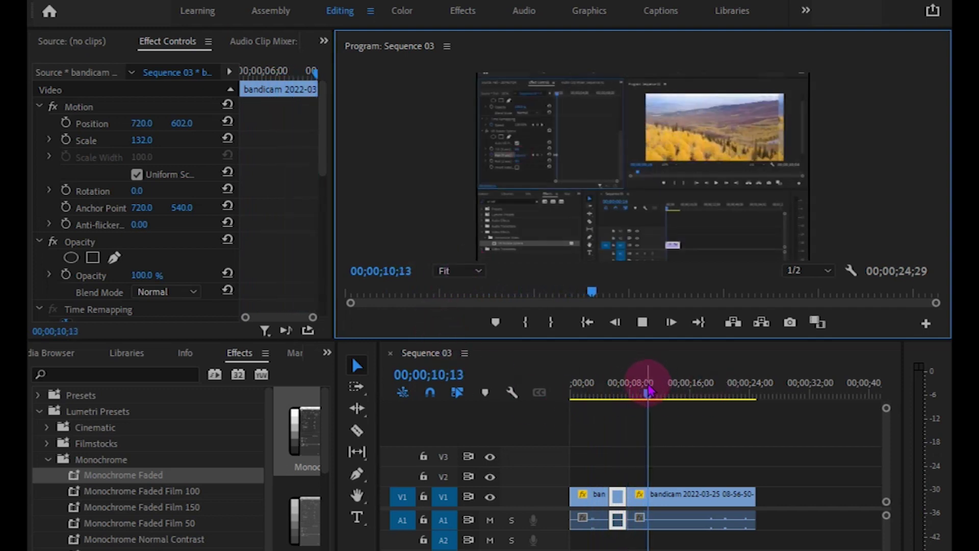
pyautogui.moveTo(649, 391); pyautogui.dragTo(625, 390)
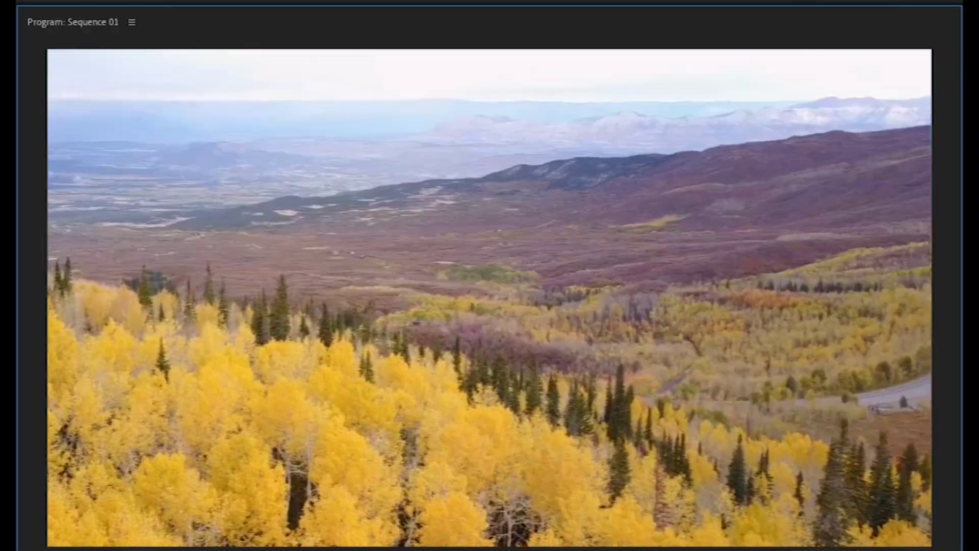
# Step: Play back the Fall clip with its bevel animation in Sequence 01
pyautogui.click(564, 443)
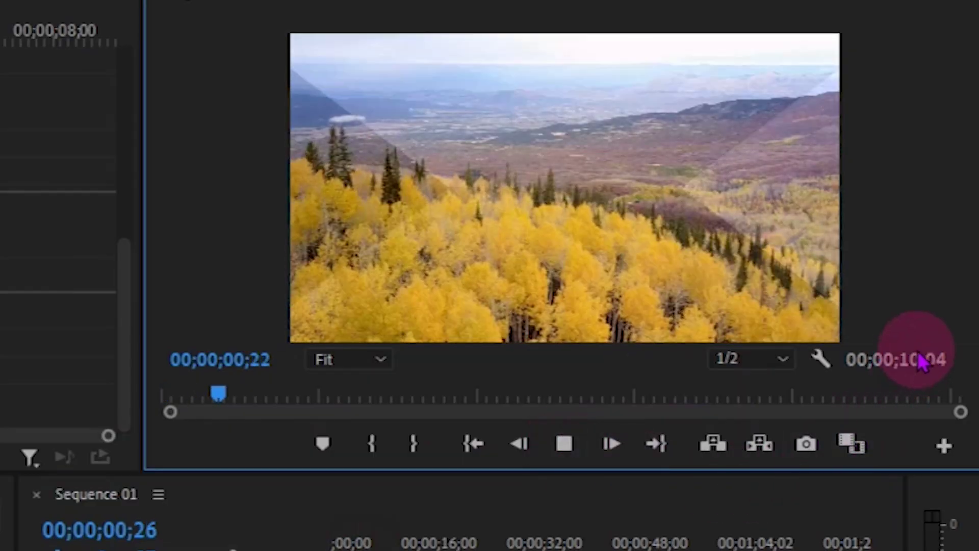